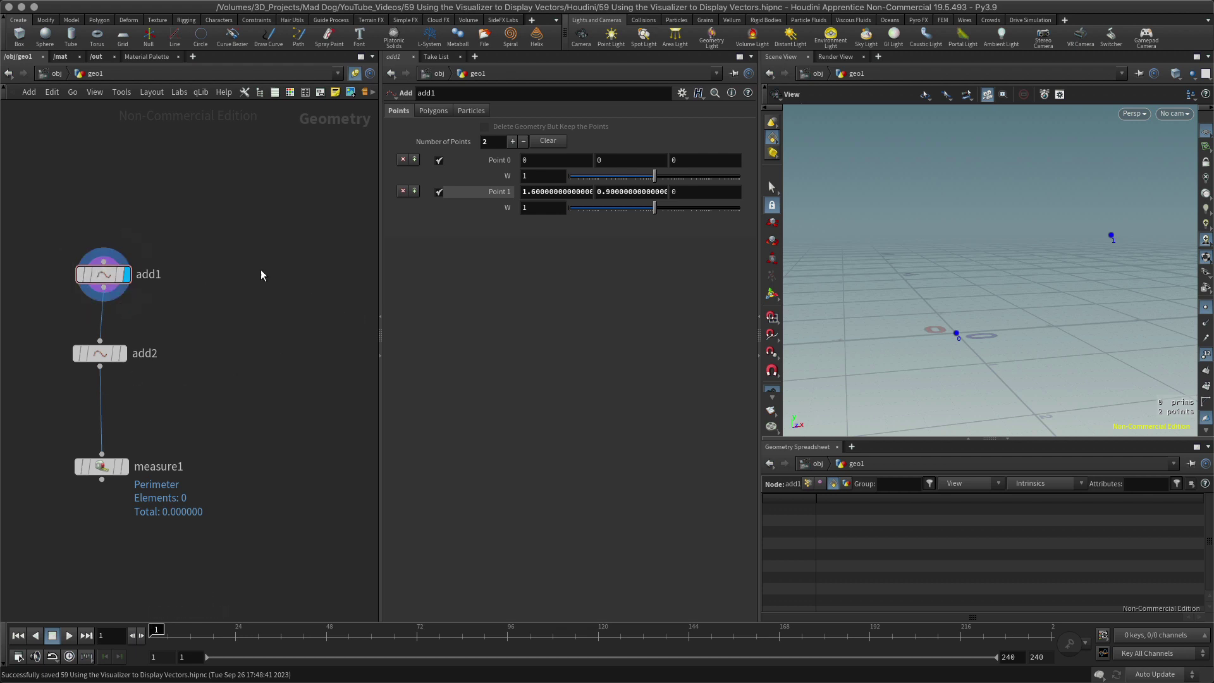
Duplicate the add1 node and place the copy in the empty network area beside the existing chain.
mouse_move(109, 276)
mouse_down()
mouse_move(288, 247)
mouse_move(99, 265)
mouse_up()
mouse_move(276, 253)
key(ctrl+c)
key(ctrl+v)
drag(302, 280, 288, 258)
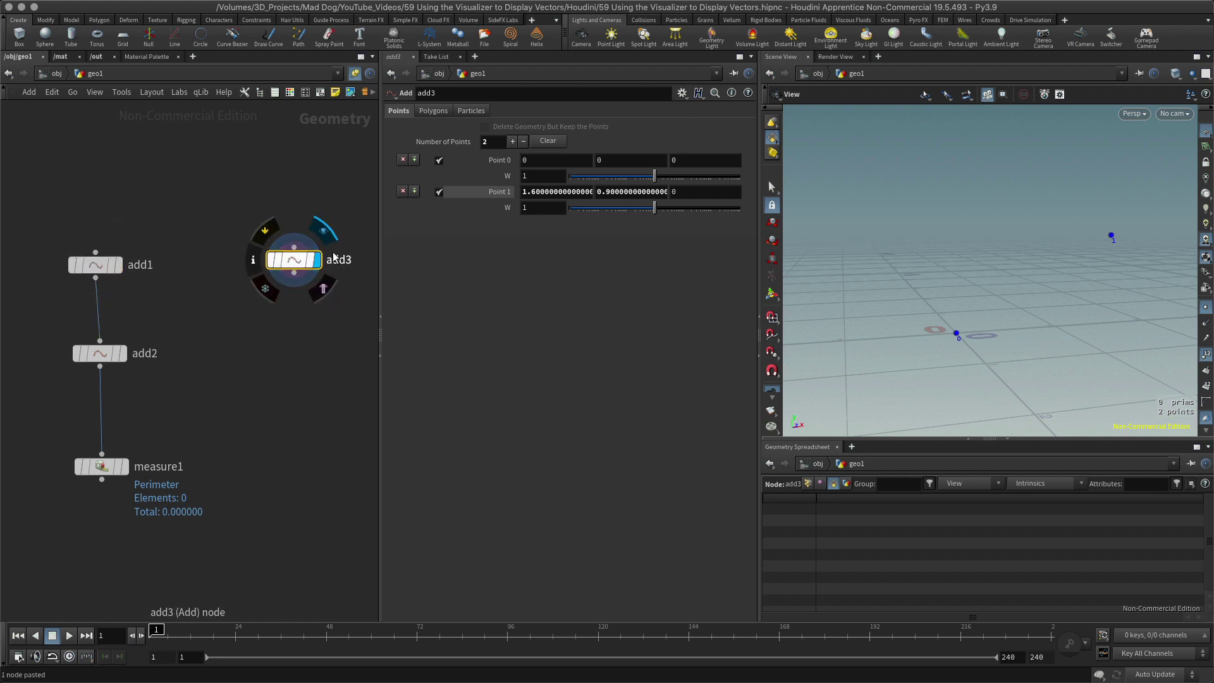
Bring up the viewport's display options and add a Marker visualizer to the scene visualizers.
drag(1050, 328, 1071, 309)
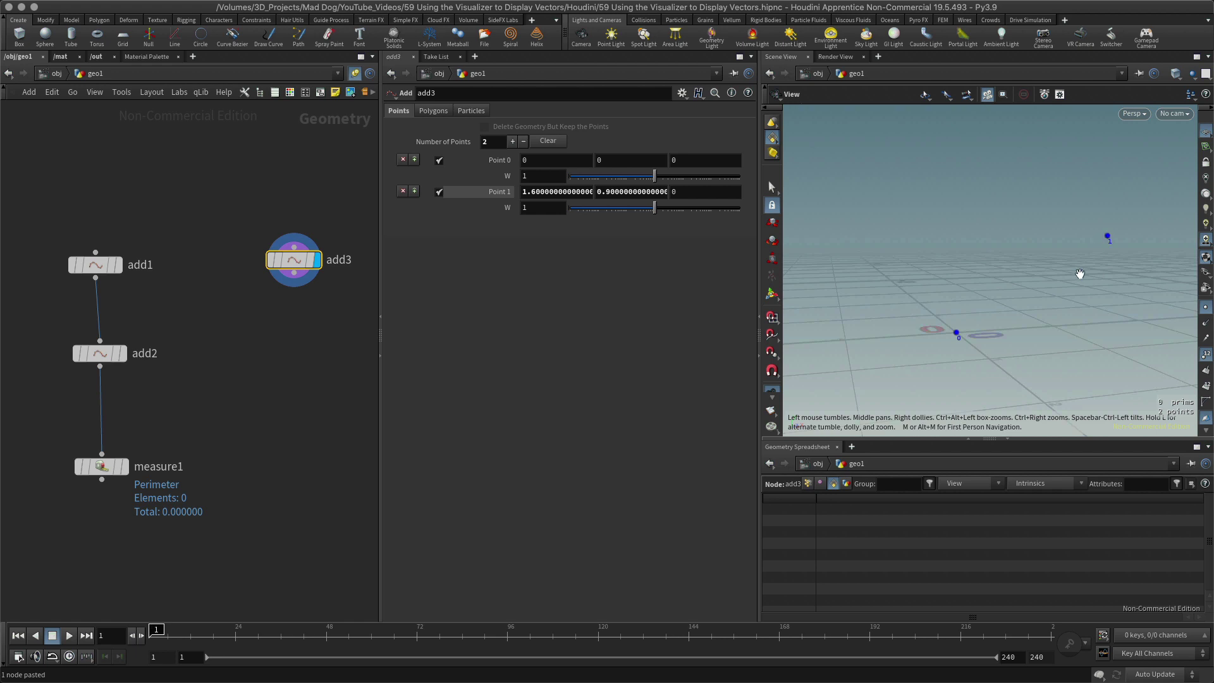
drag(1055, 299, 935, 306)
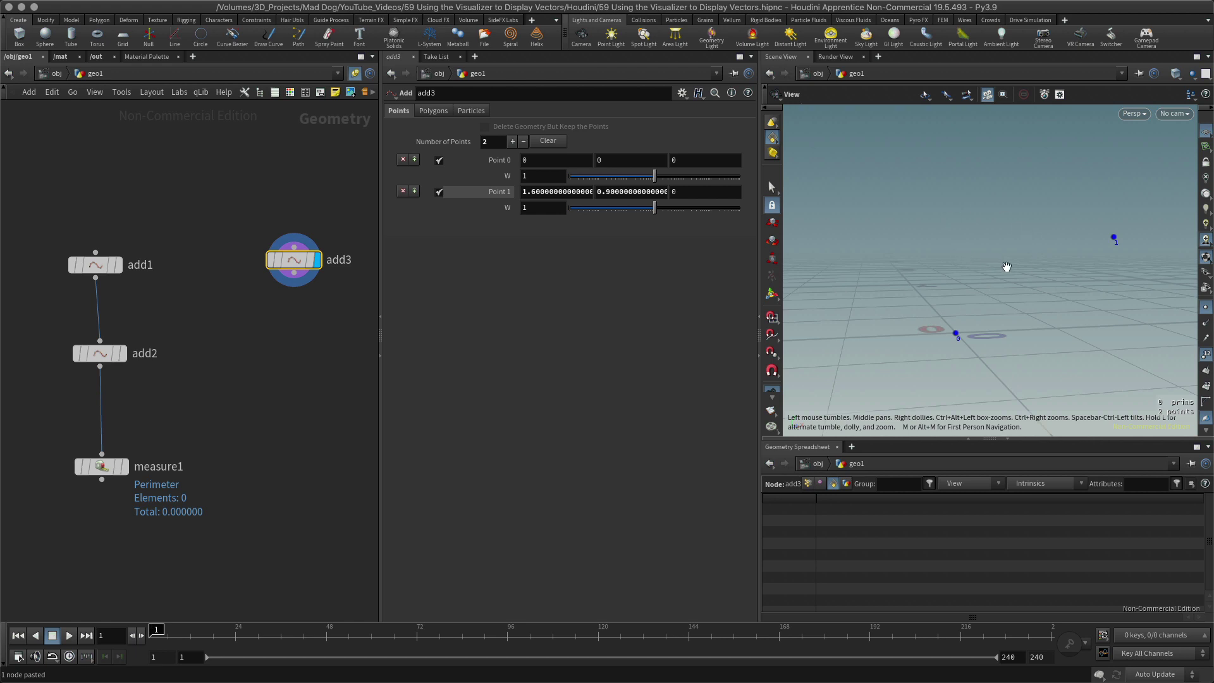
drag(983, 282, 995, 281)
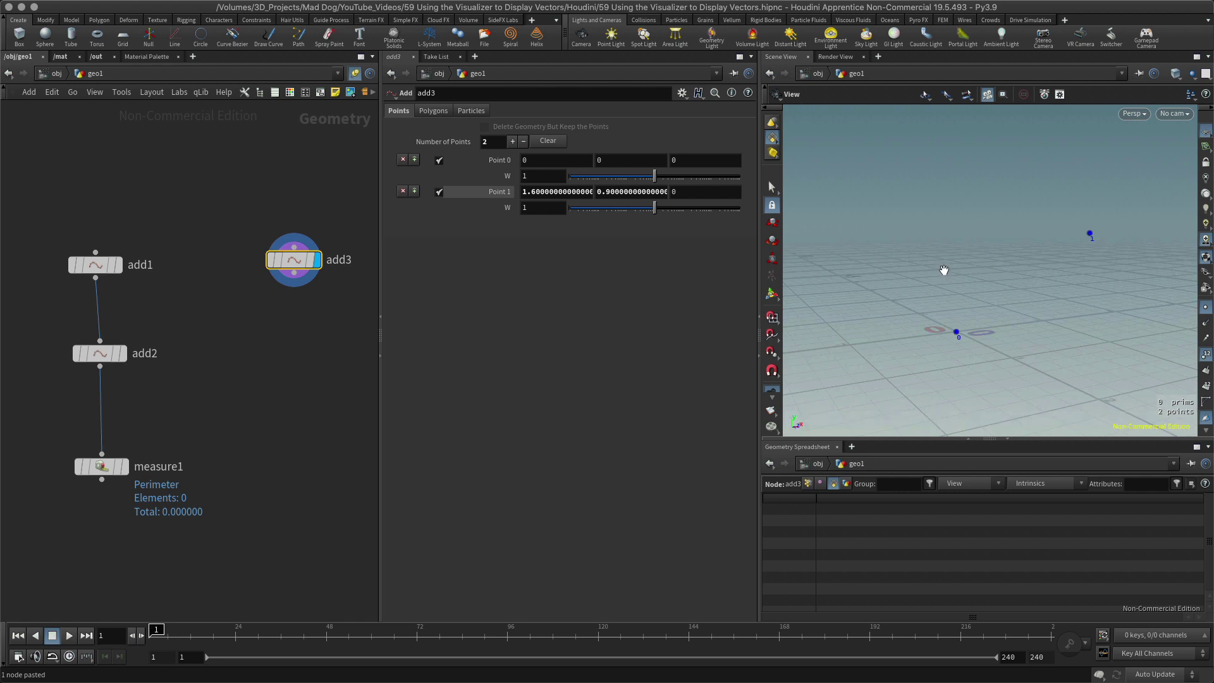
key(d)
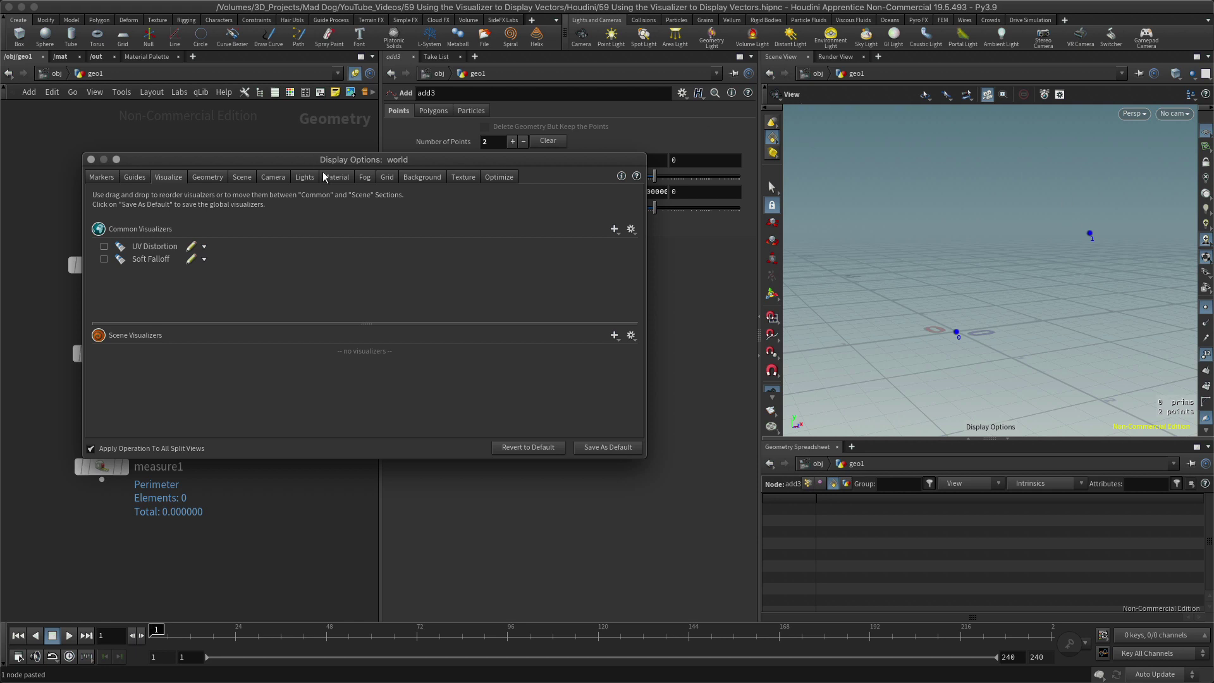
drag(383, 163, 422, 160)
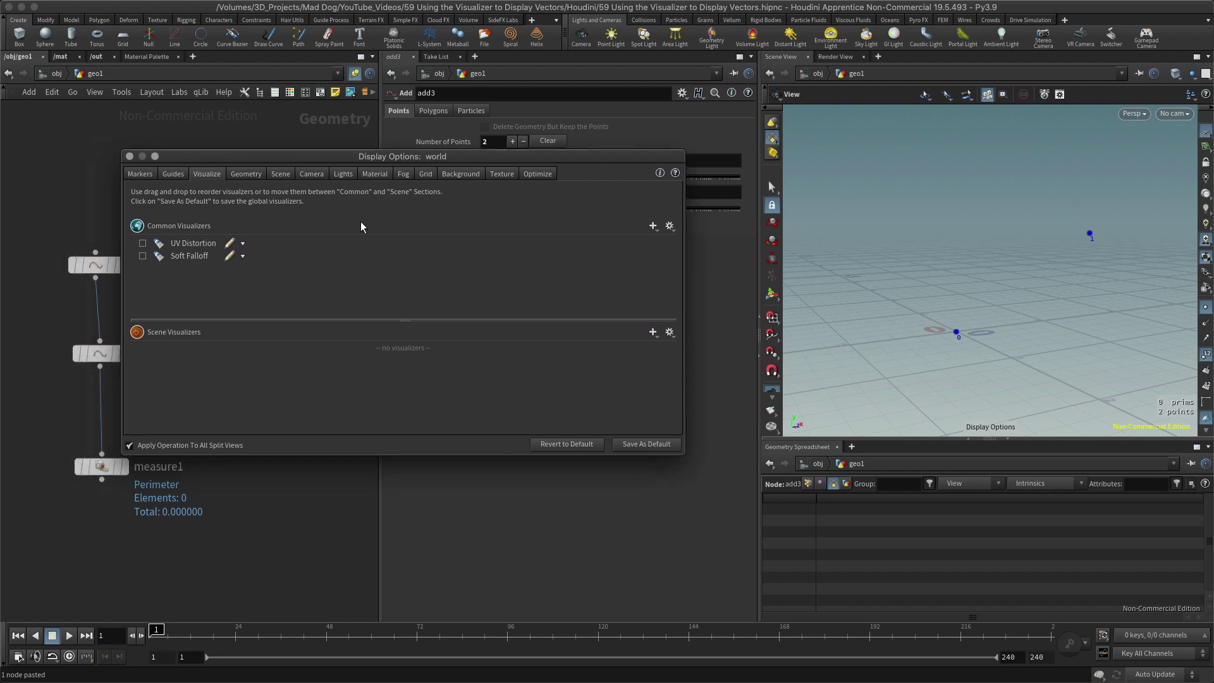
click(138, 175)
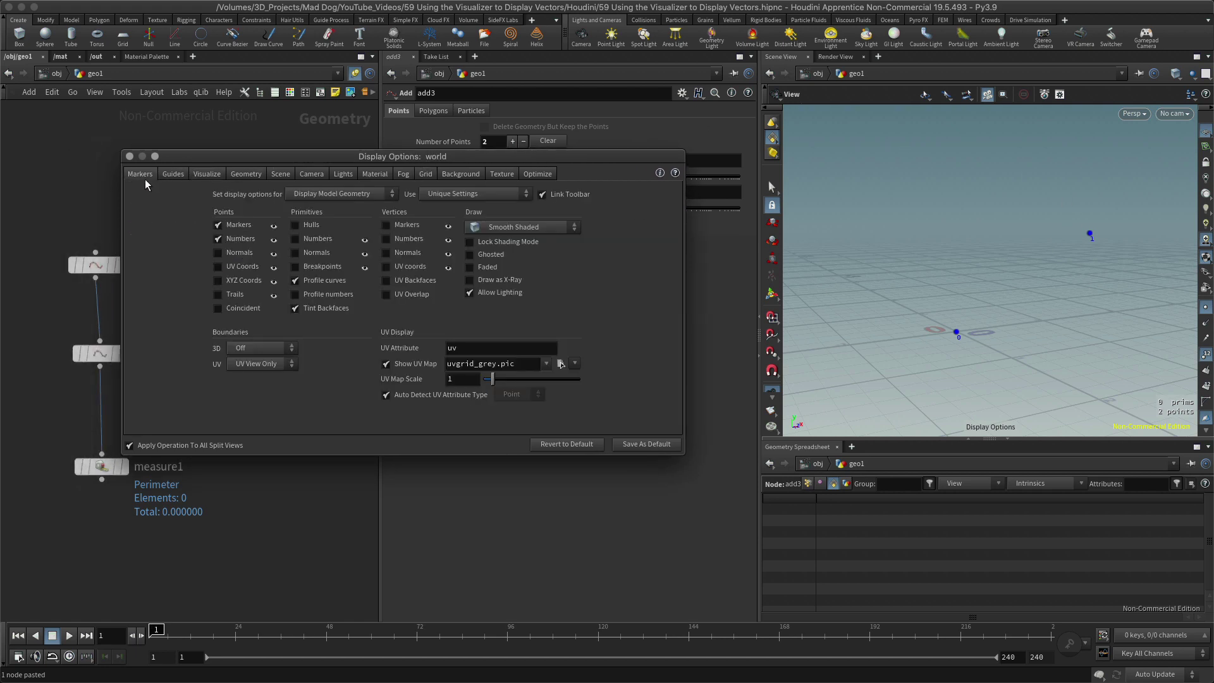
click(173, 174)
click(206, 174)
click(246, 174)
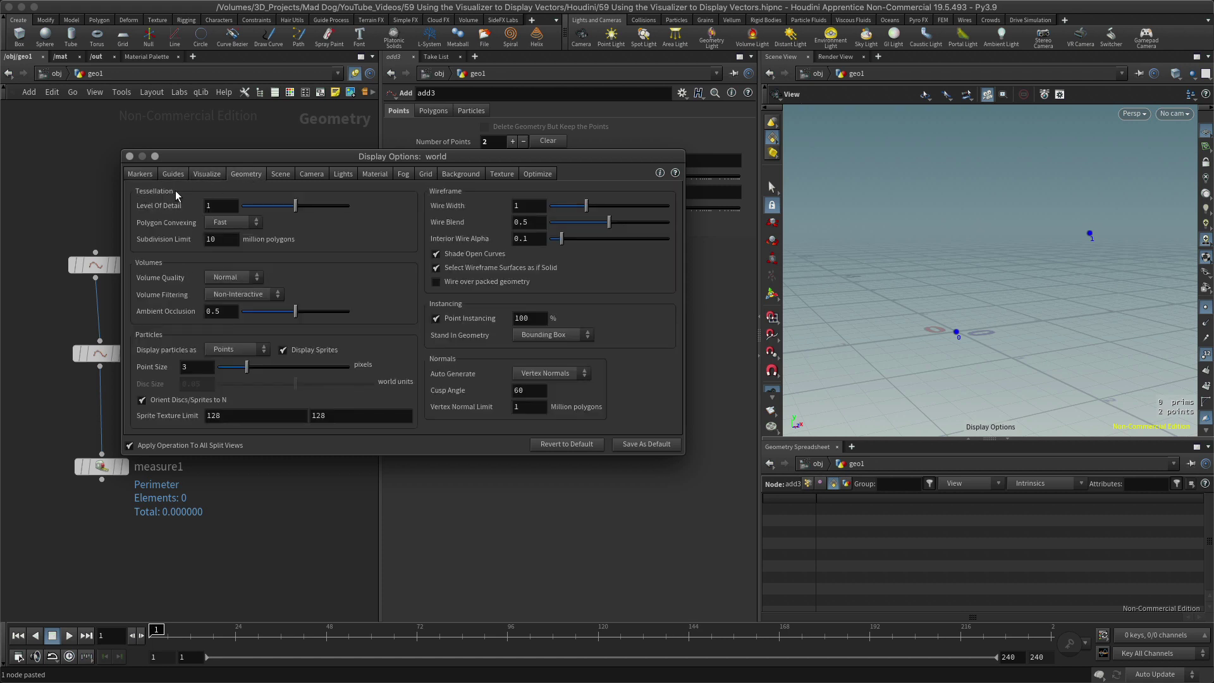
click(209, 175)
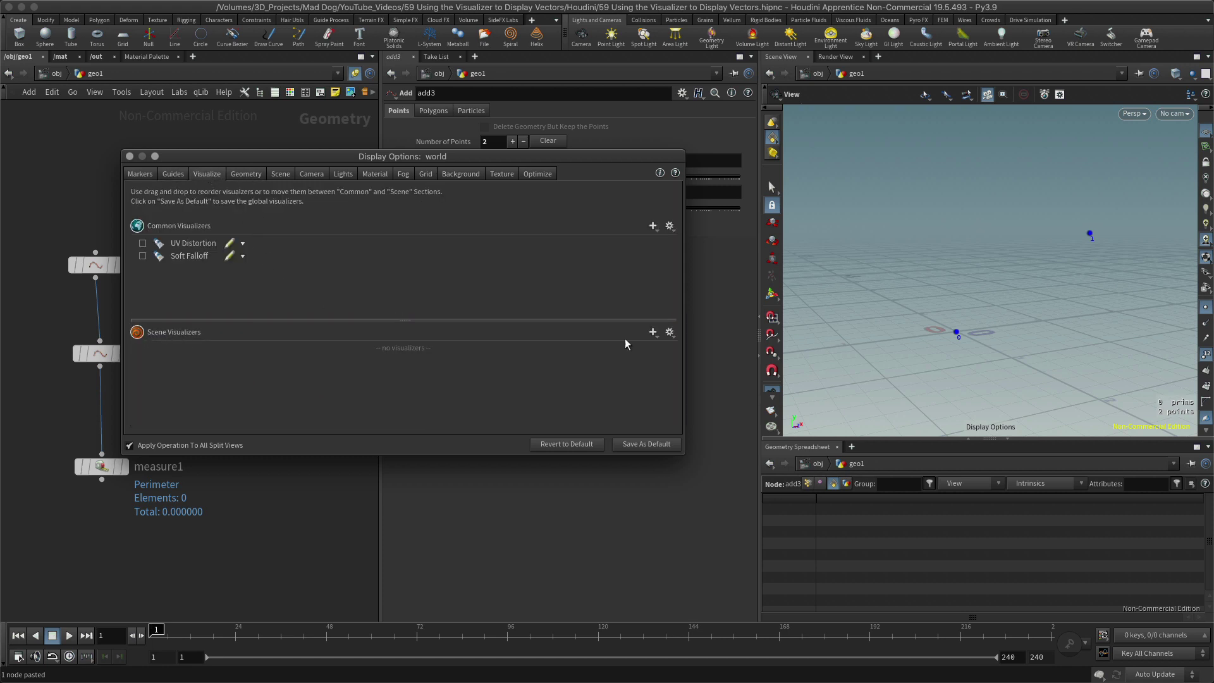
click(652, 333)
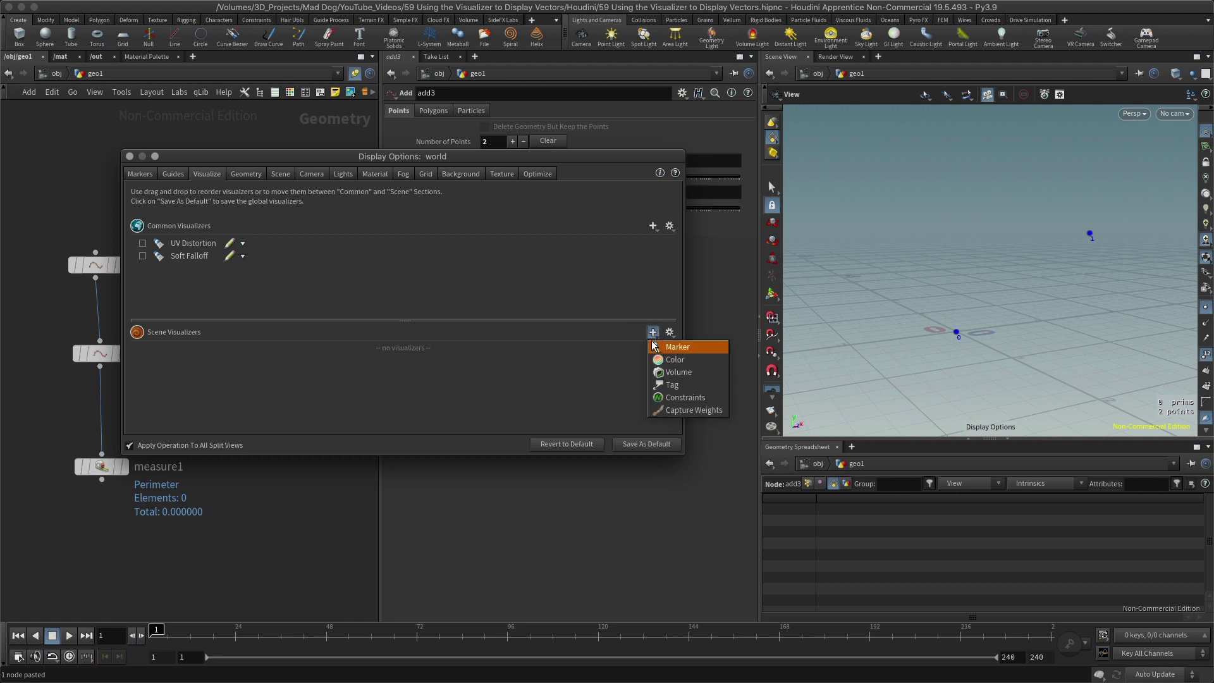
click(683, 351)
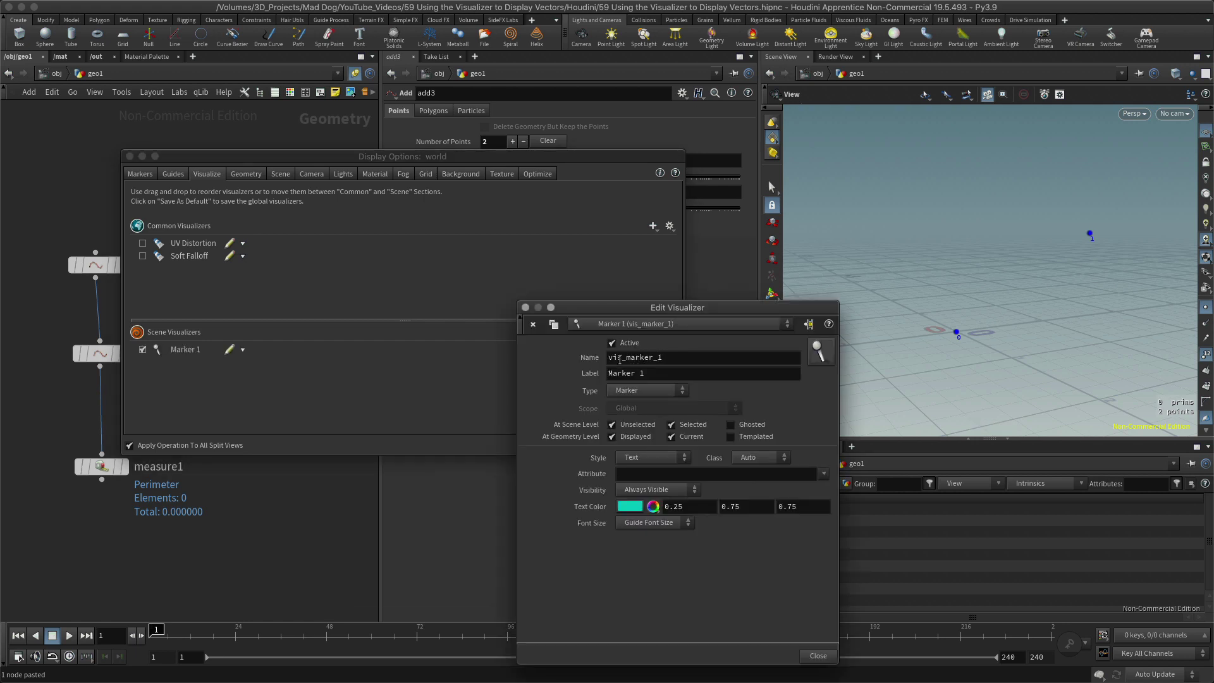
Name the new marker visualizer "vector" and label it "Vector".
drag(680, 311, 511, 255)
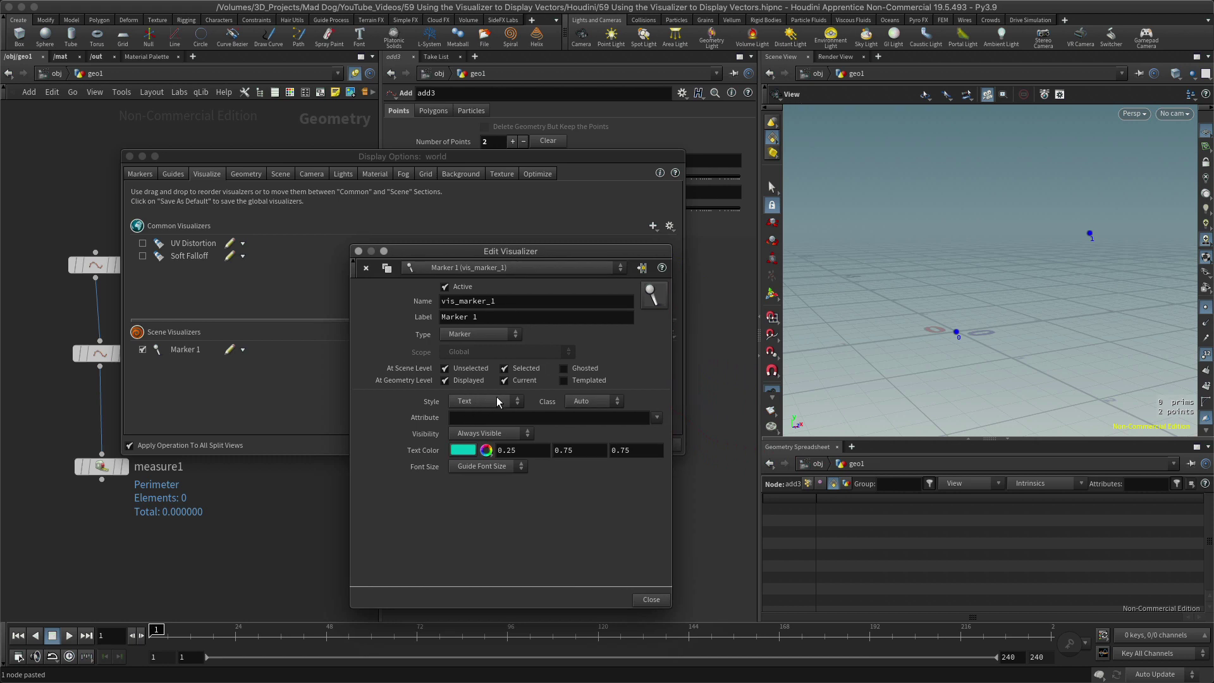
drag(511, 301, 396, 307)
text(vecto)
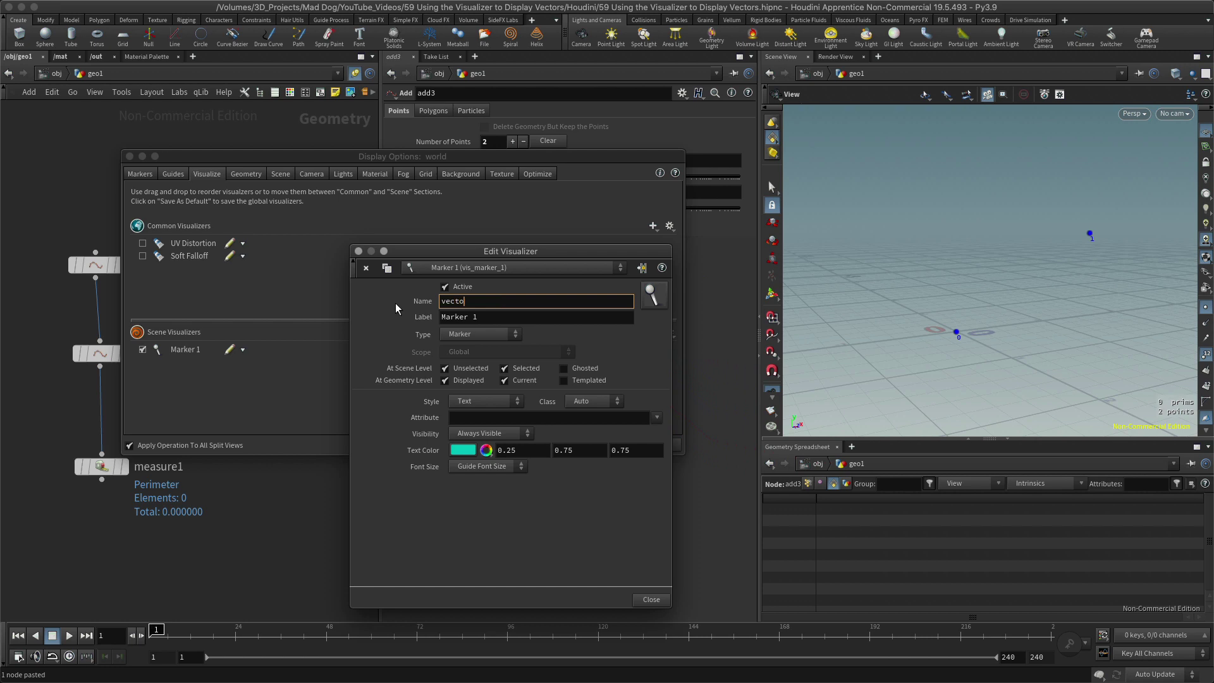
text(r)
key(Tab)
text(Vector)
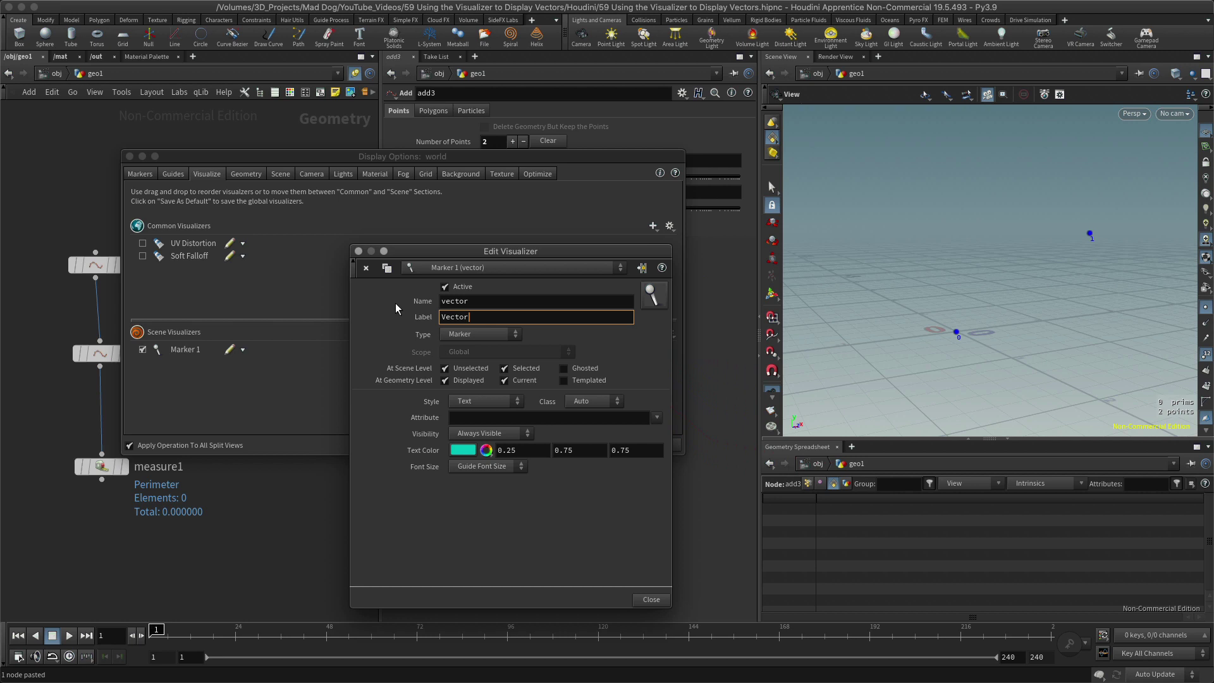
click(196, 353)
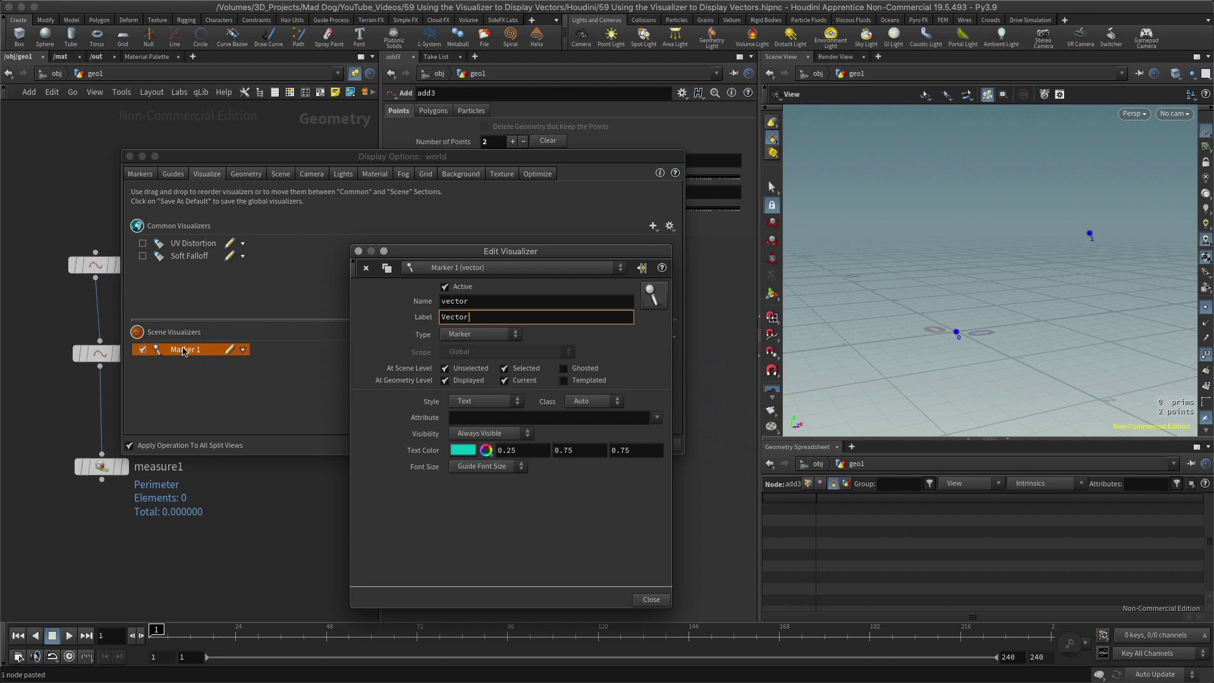
key(Return)
double_click(443, 302)
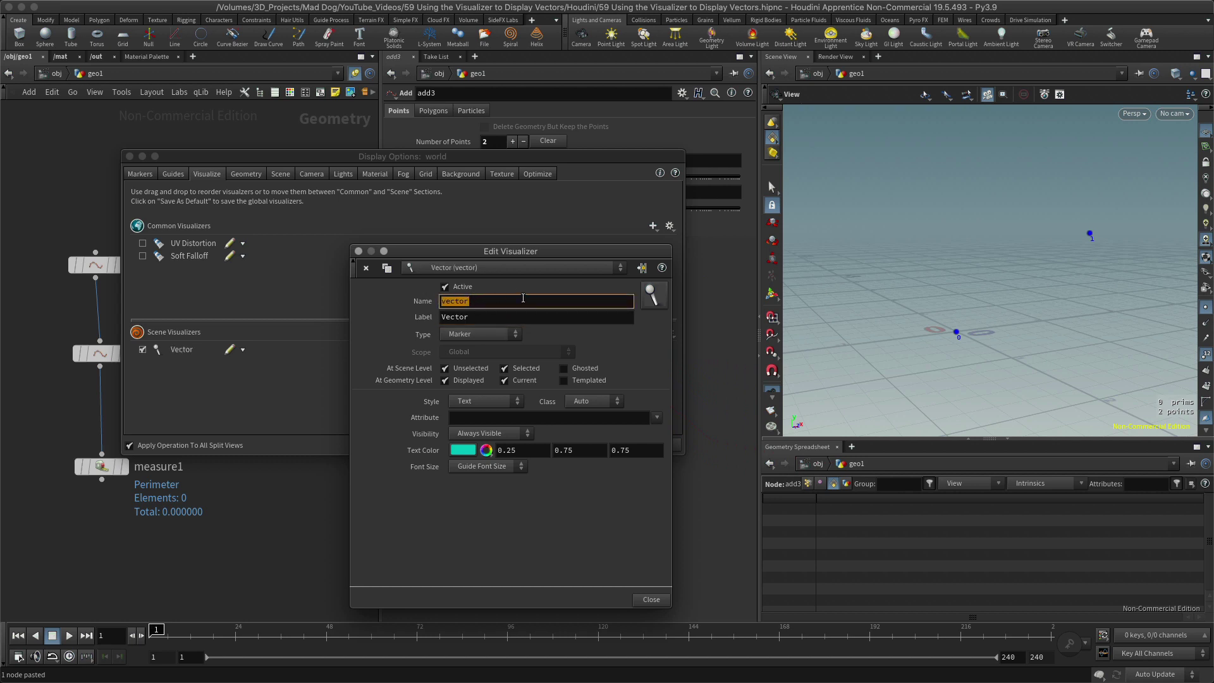
click(508, 319)
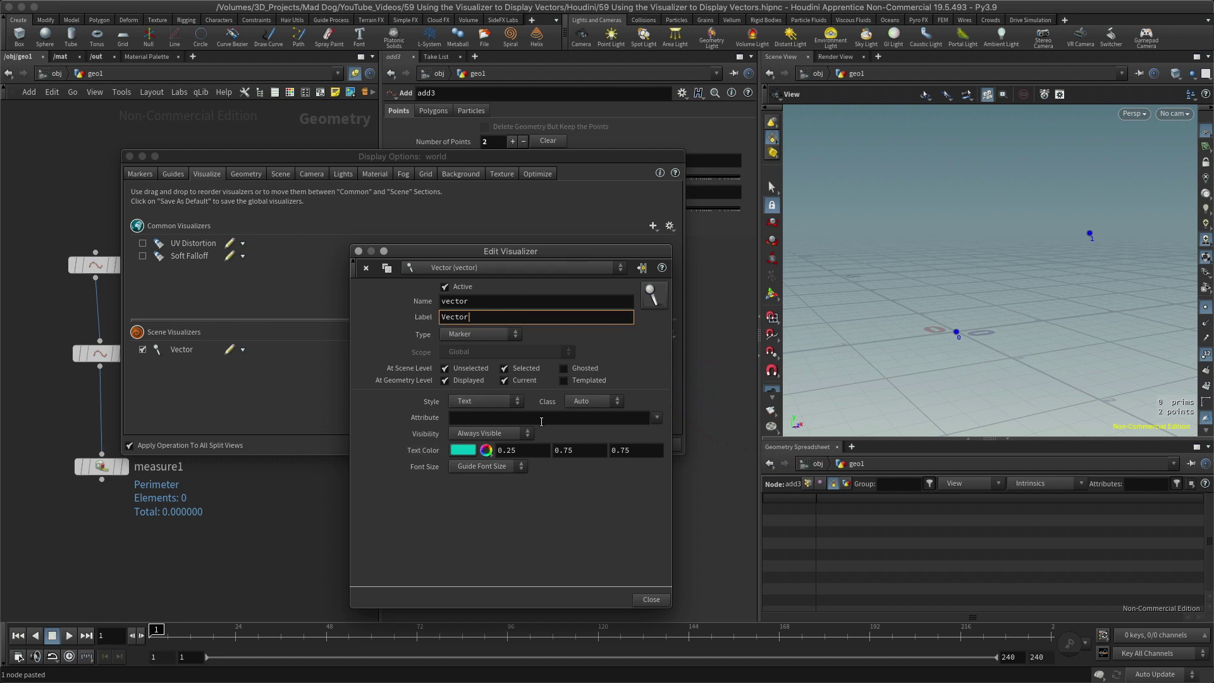
Set the Vector visualizer's attribute to P and inspect the markers at both points.
click(517, 416)
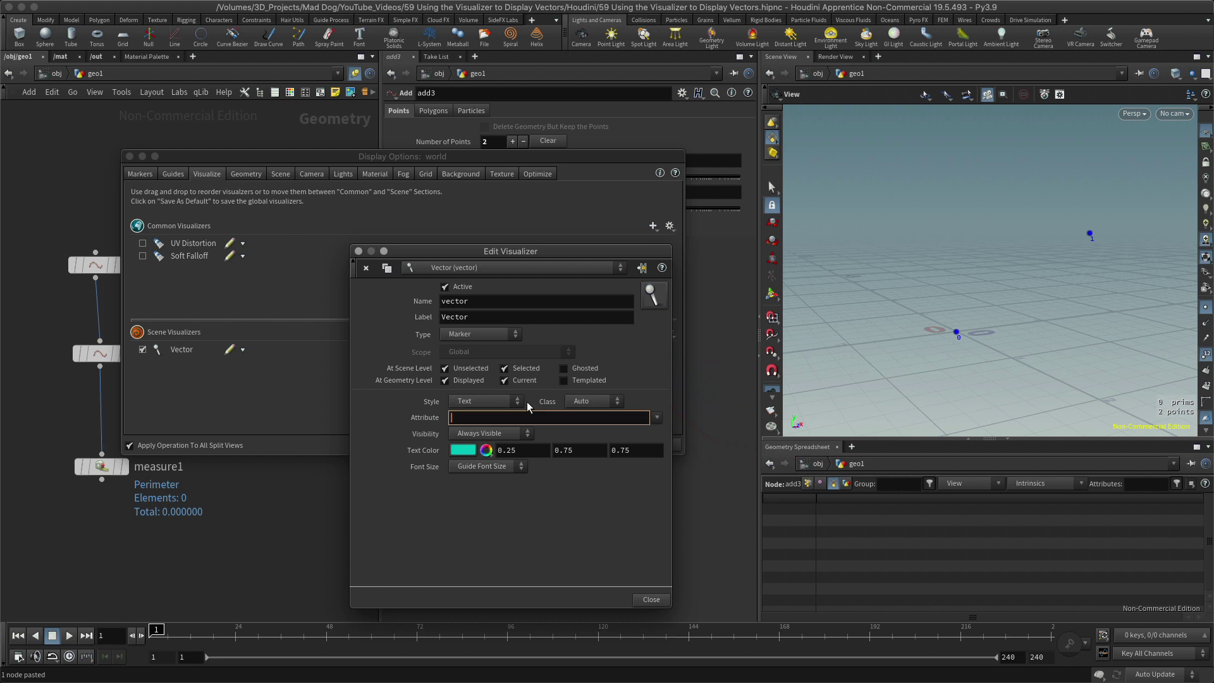
text(P)
key(Return)
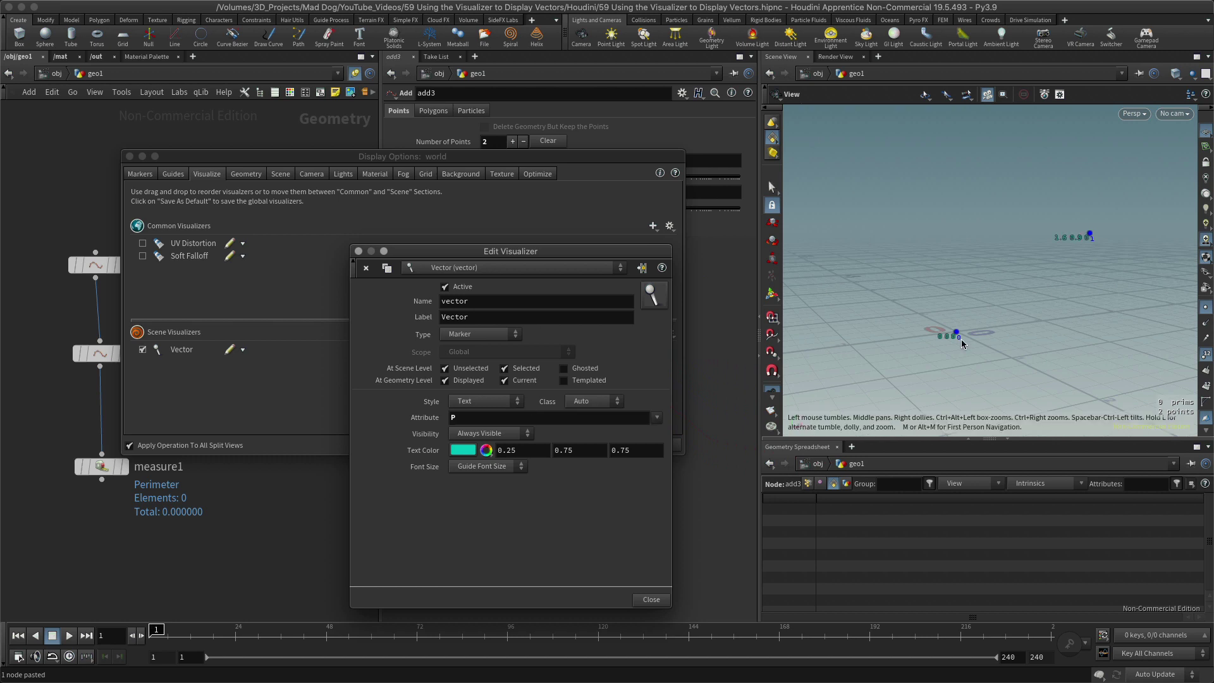
drag(1091, 263, 1064, 234)
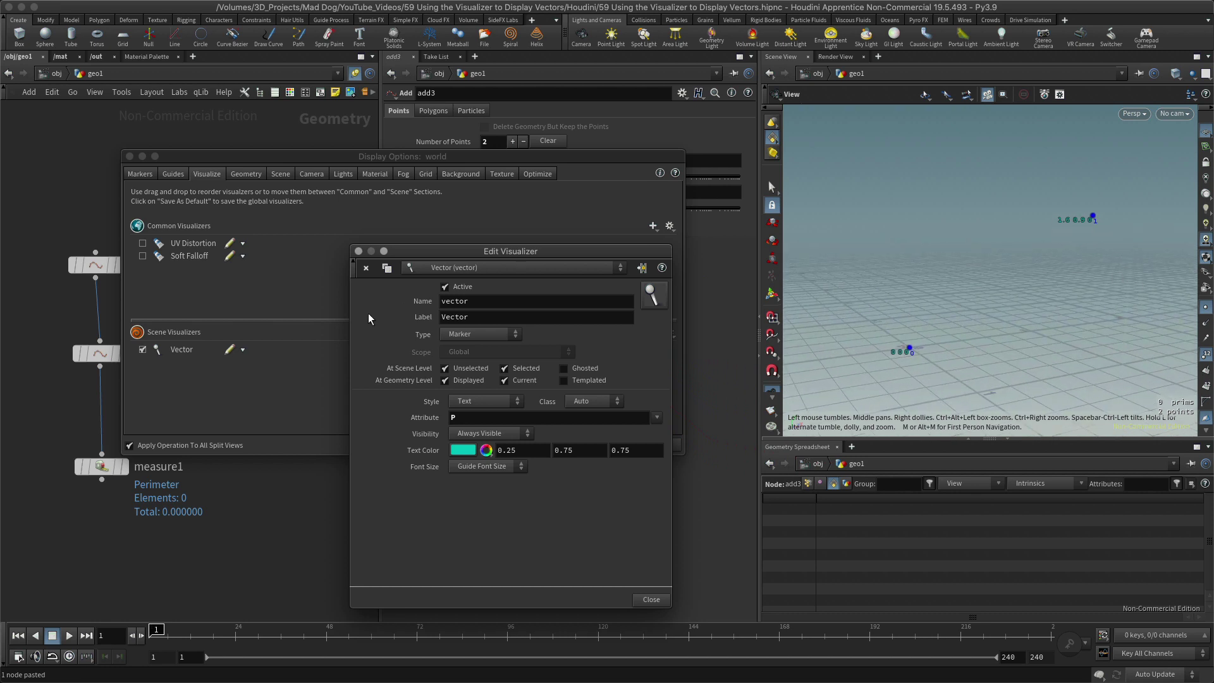
Rearrange the Display Options and Edit Visualizer windows so they uncover the add3 node and its point coordinates.
drag(294, 163, 221, 622)
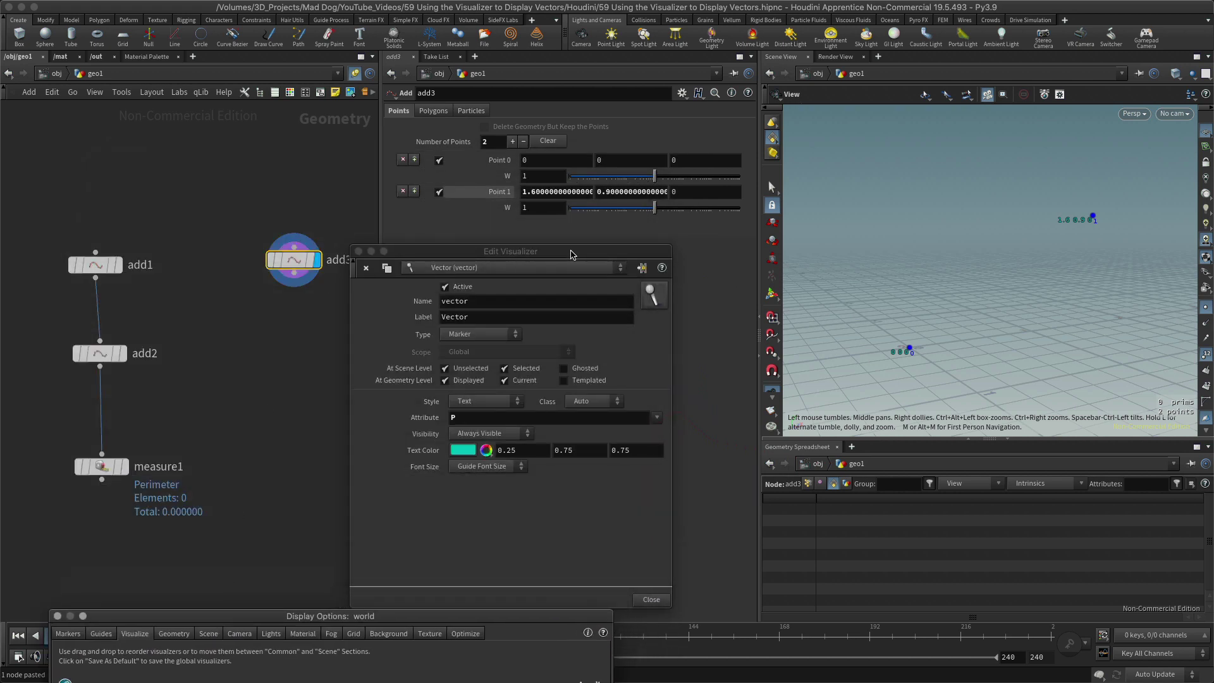
drag(558, 255, 525, 252)
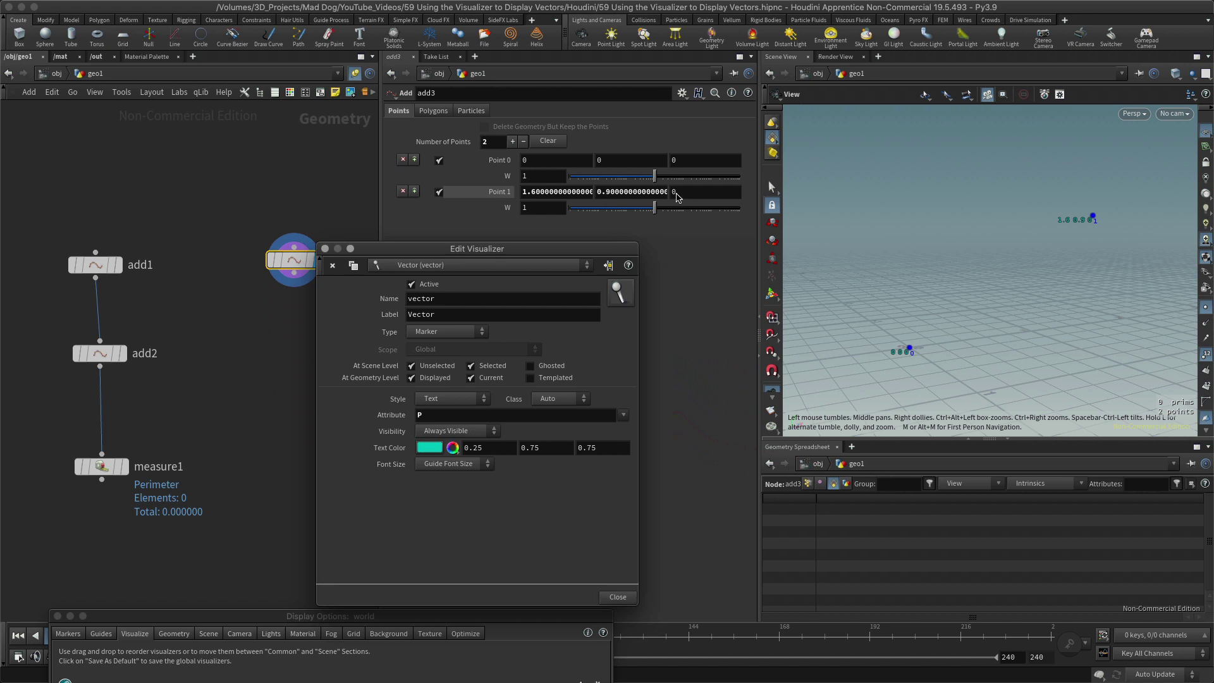
drag(540, 249, 696, 178)
drag(593, 177, 592, 250)
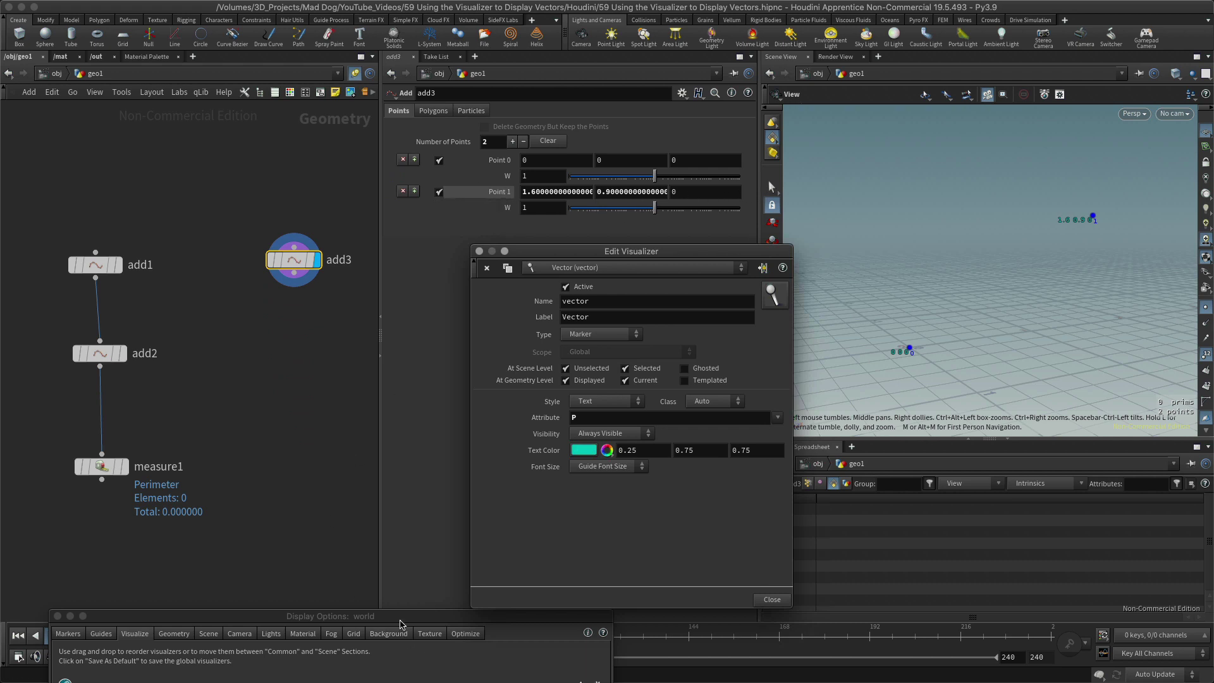
drag(405, 617, 402, 618)
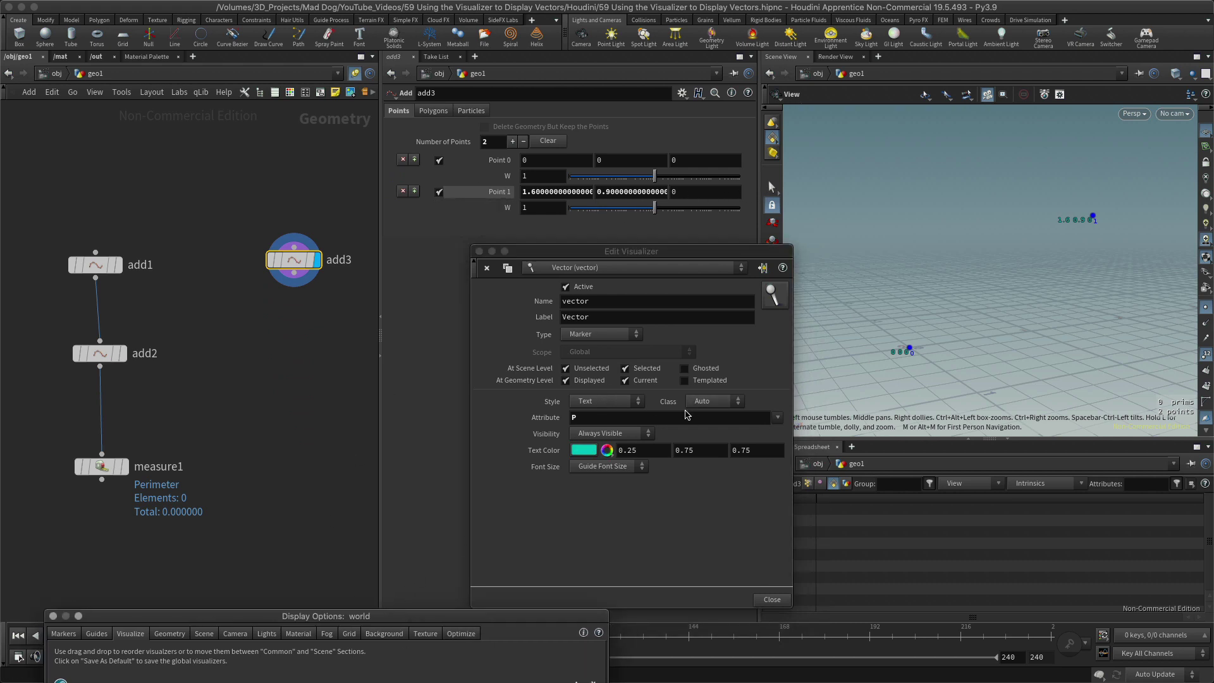
drag(688, 251, 611, 251)
Set the visualizer's style to Vector Trail and inspect the line between the two points from several angles.
click(524, 401)
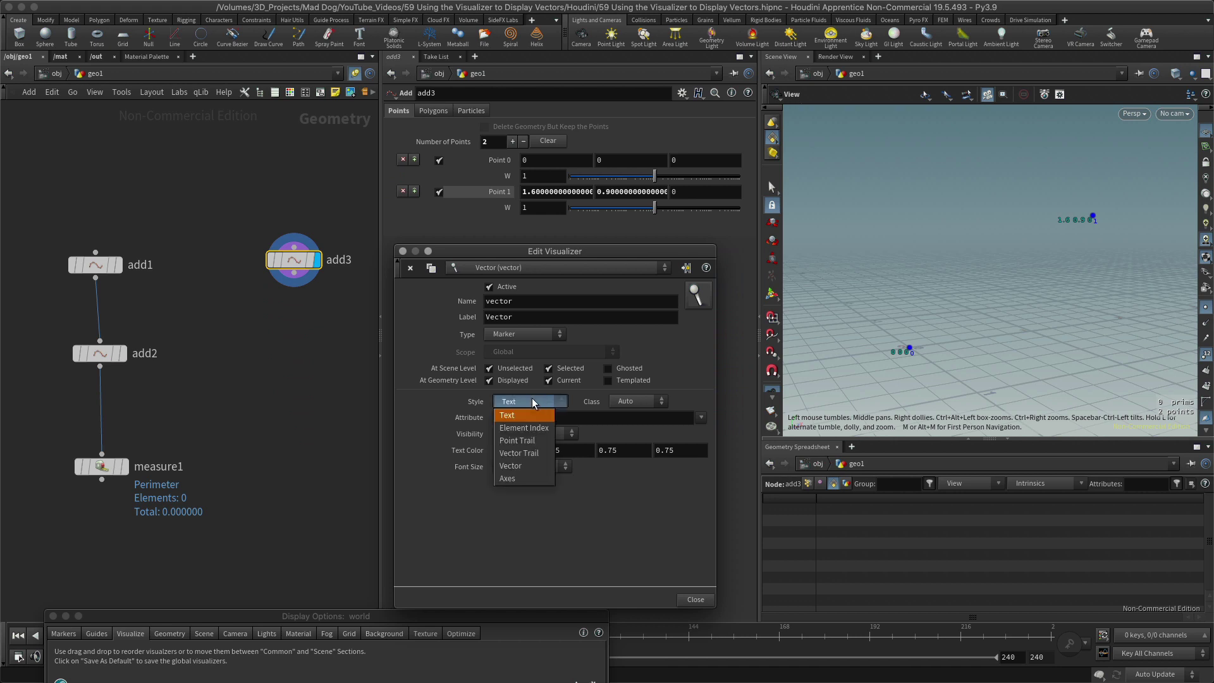
click(532, 452)
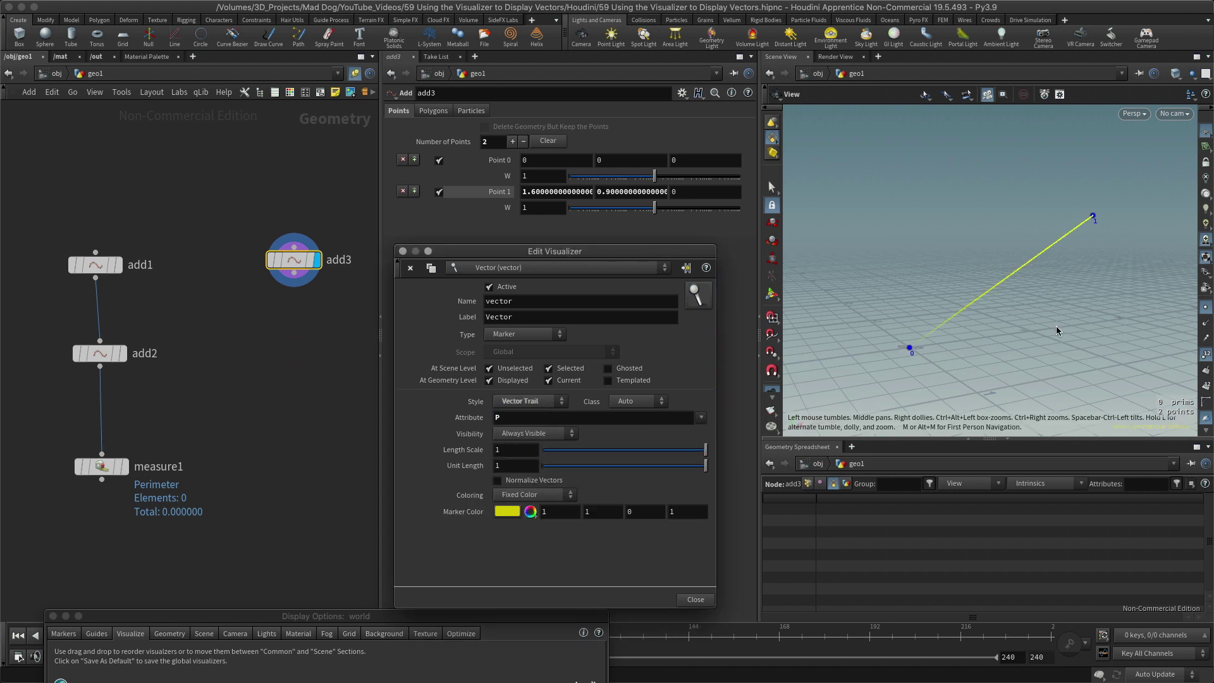
drag(1048, 326, 1109, 318)
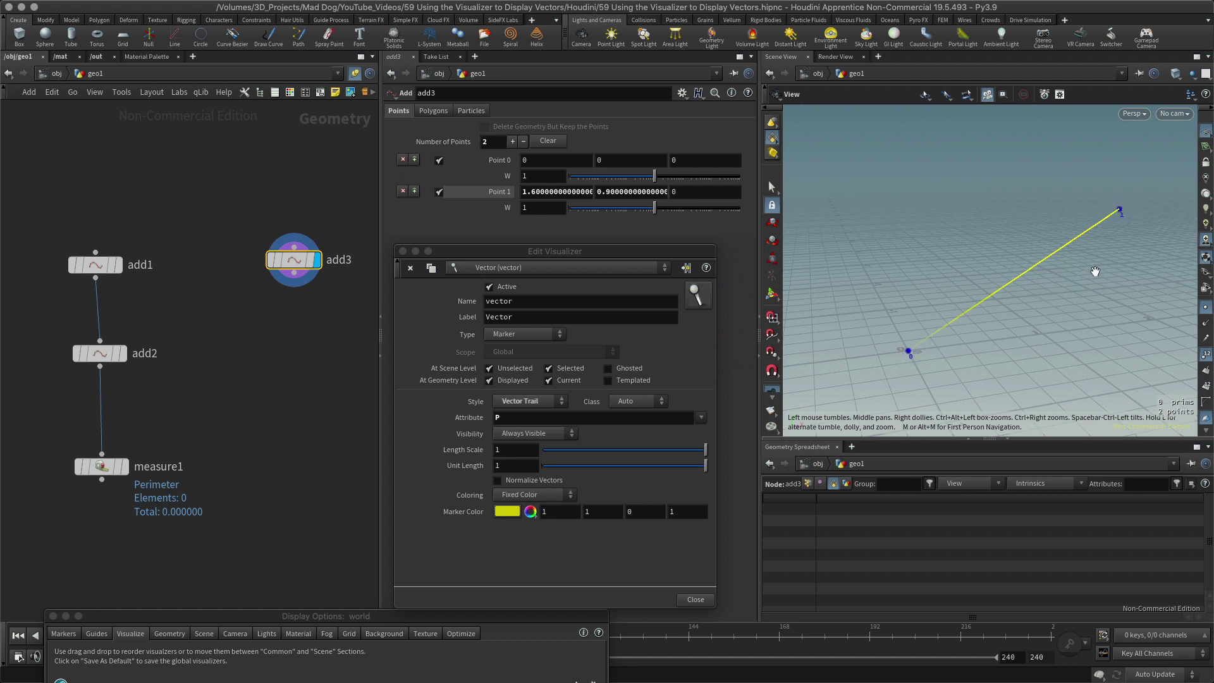
drag(1094, 282, 1092, 227)
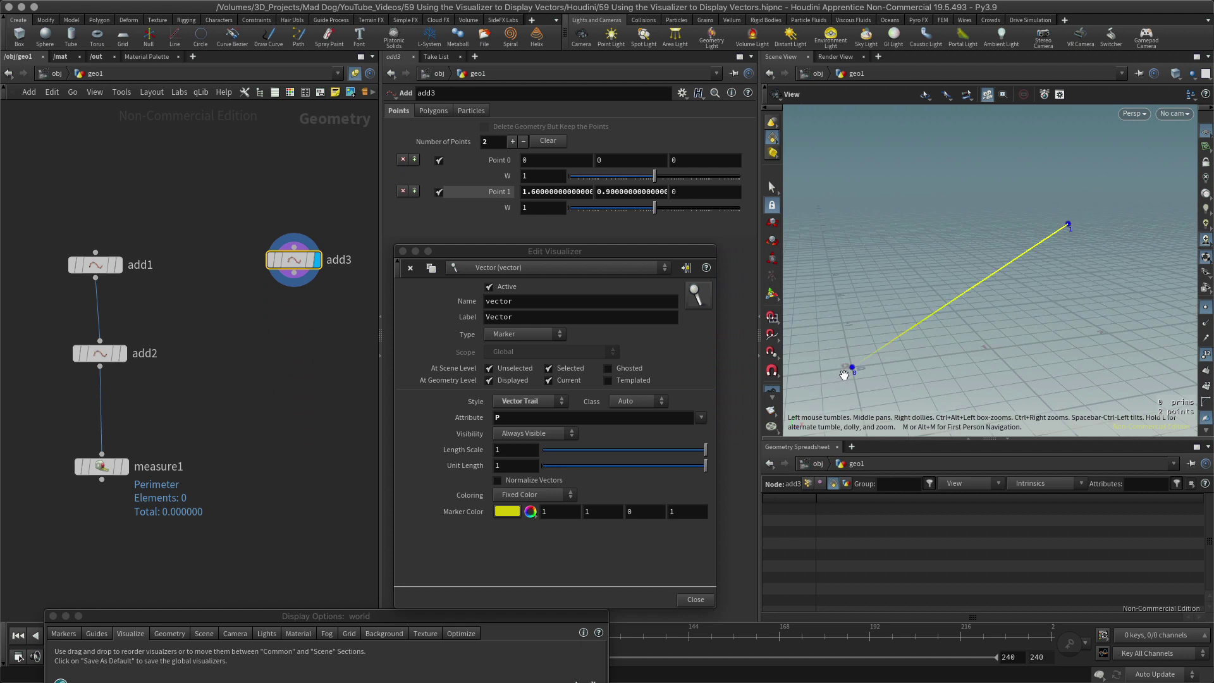
drag(982, 341, 1030, 344)
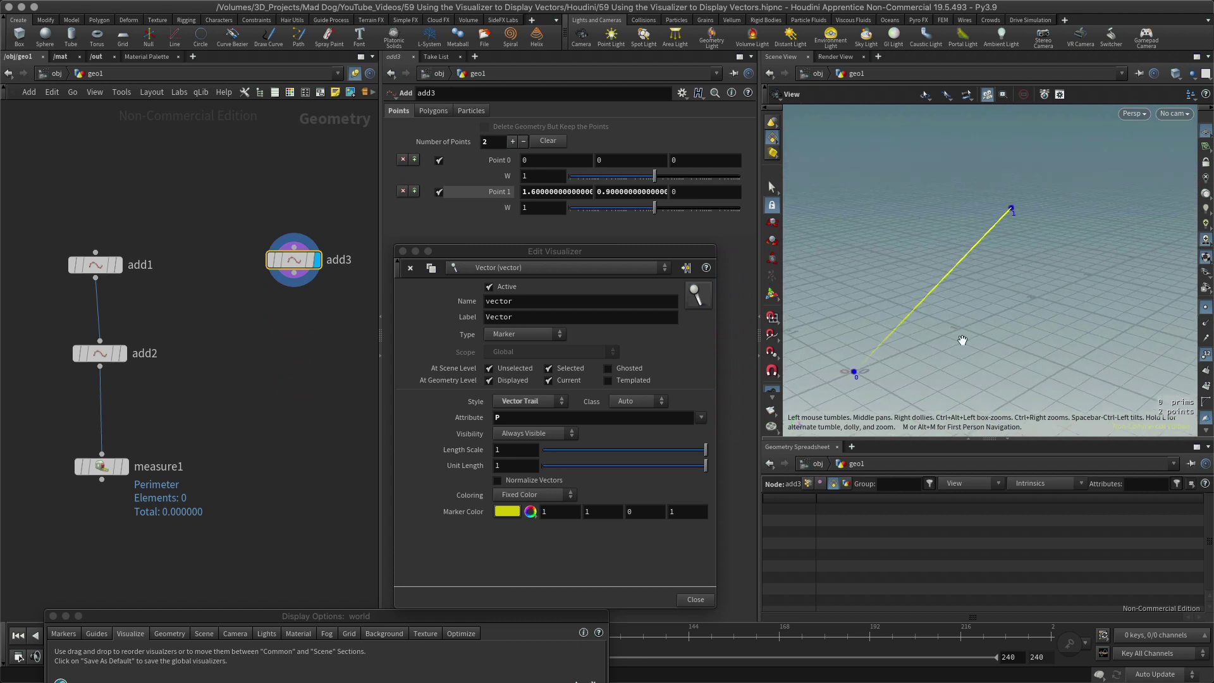
Try the Vector style on the visualizer and examine from several angles where its line starts.
click(547, 400)
click(531, 450)
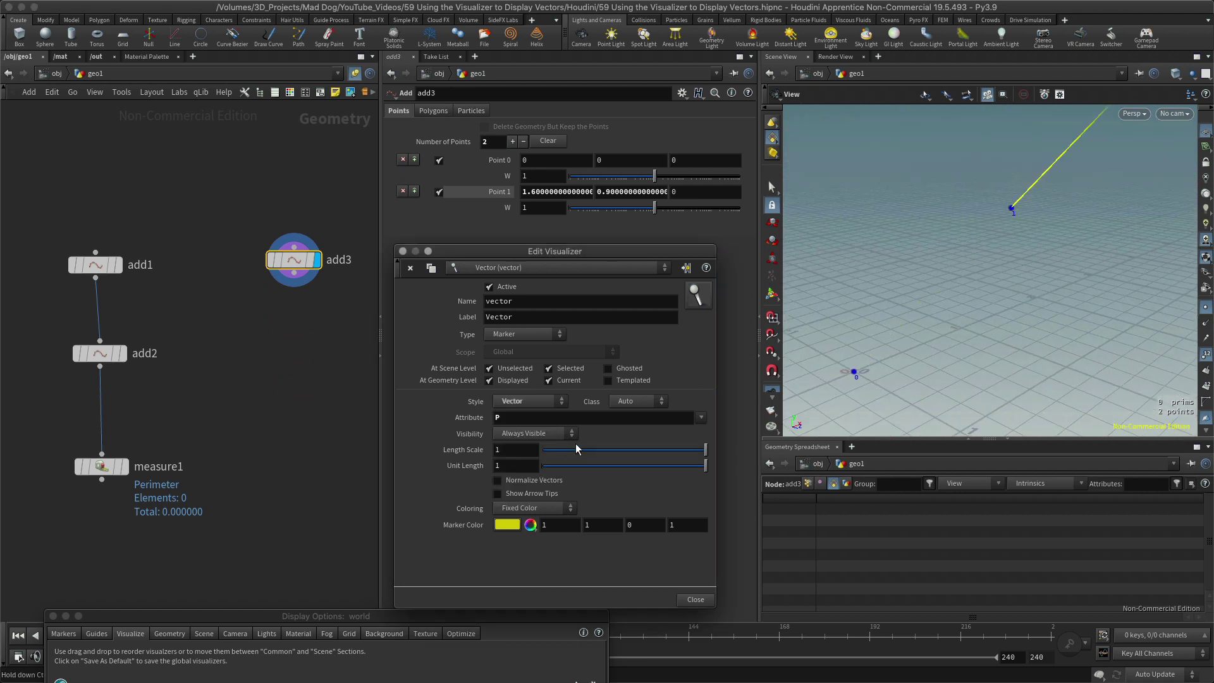
drag(1042, 268, 925, 245)
drag(966, 295, 905, 372)
drag(987, 301, 1068, 244)
drag(1068, 300, 1030, 262)
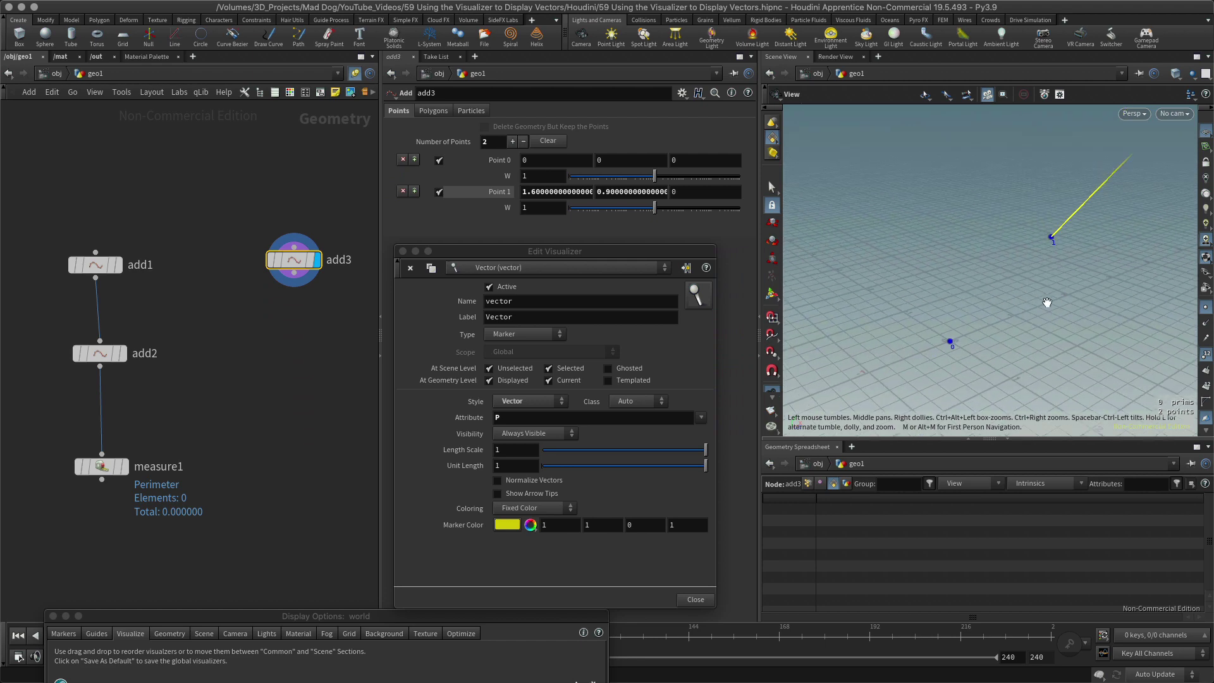
drag(1057, 307, 1035, 308)
Switch the visualizer's style back to Vector Trail and examine the line's direction between the points.
click(535, 402)
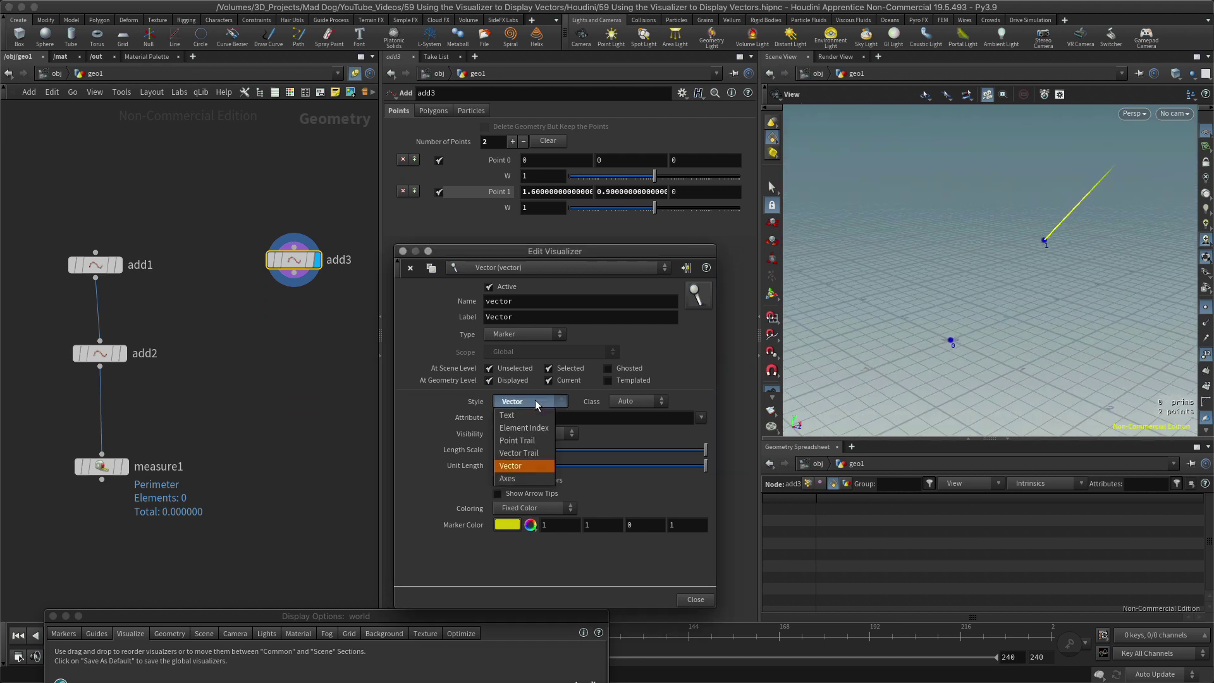
click(518, 452)
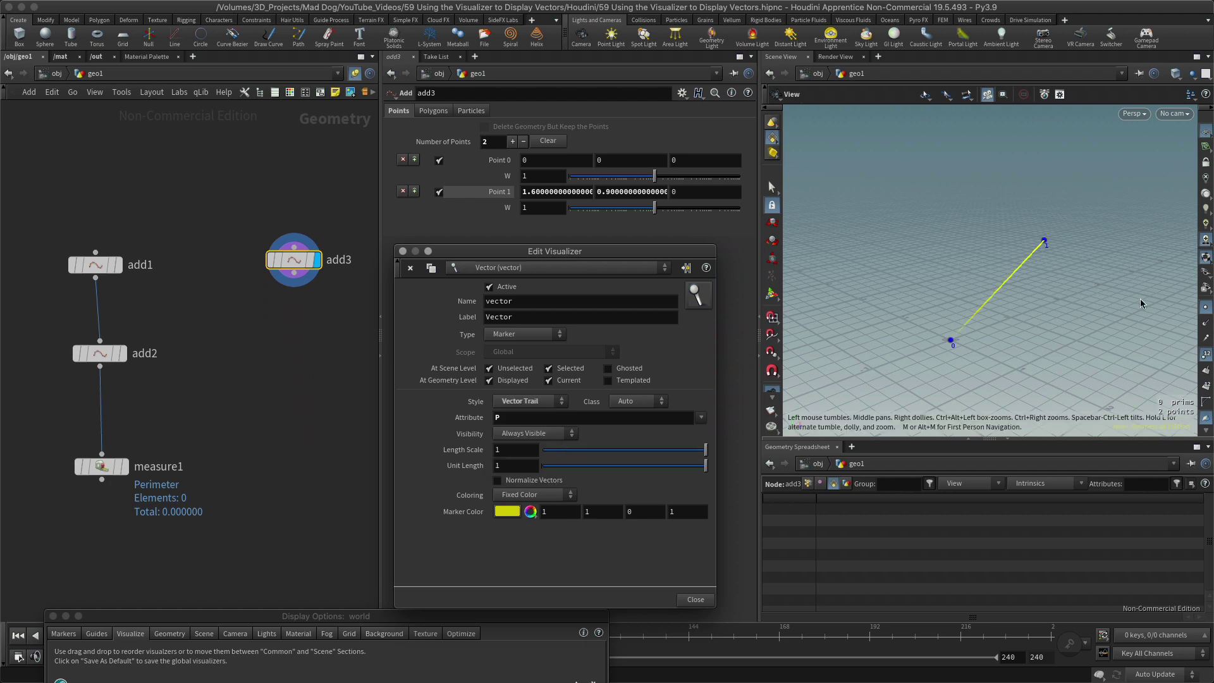
mouse_move(1066, 302)
mouse_down()
mouse_move(1036, 303)
mouse_move(1075, 297)
mouse_move(1051, 298)
mouse_up()
drag(1041, 196, 874, 342)
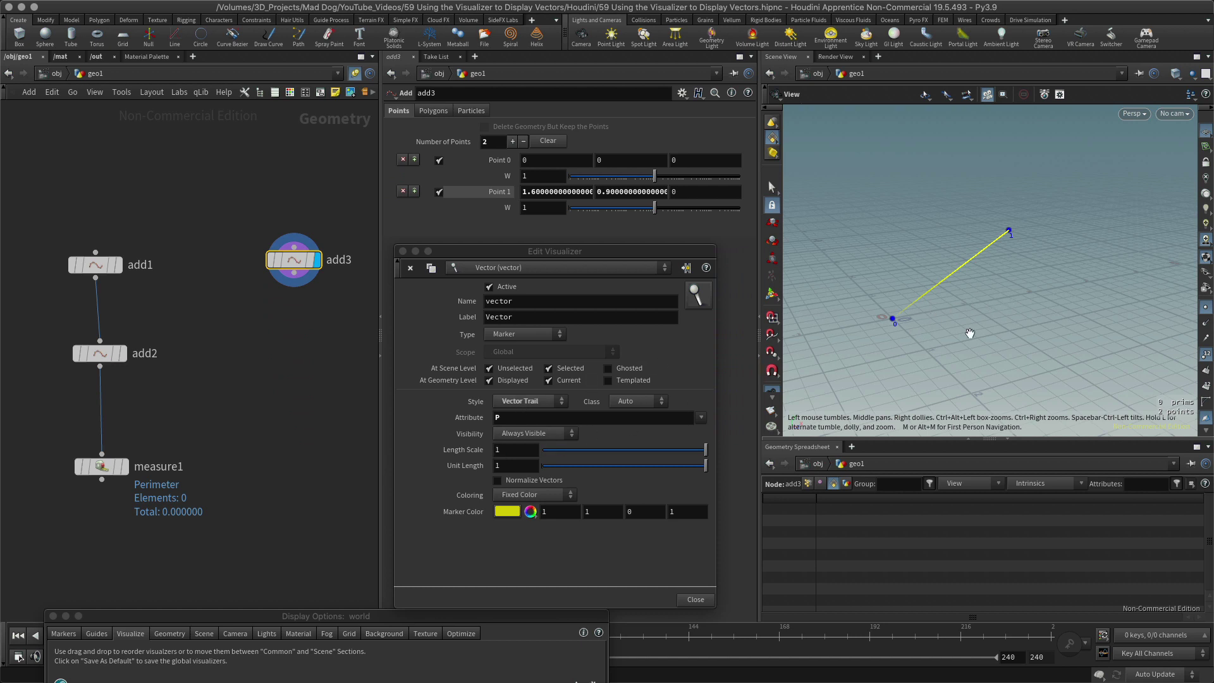
drag(969, 333, 1006, 331)
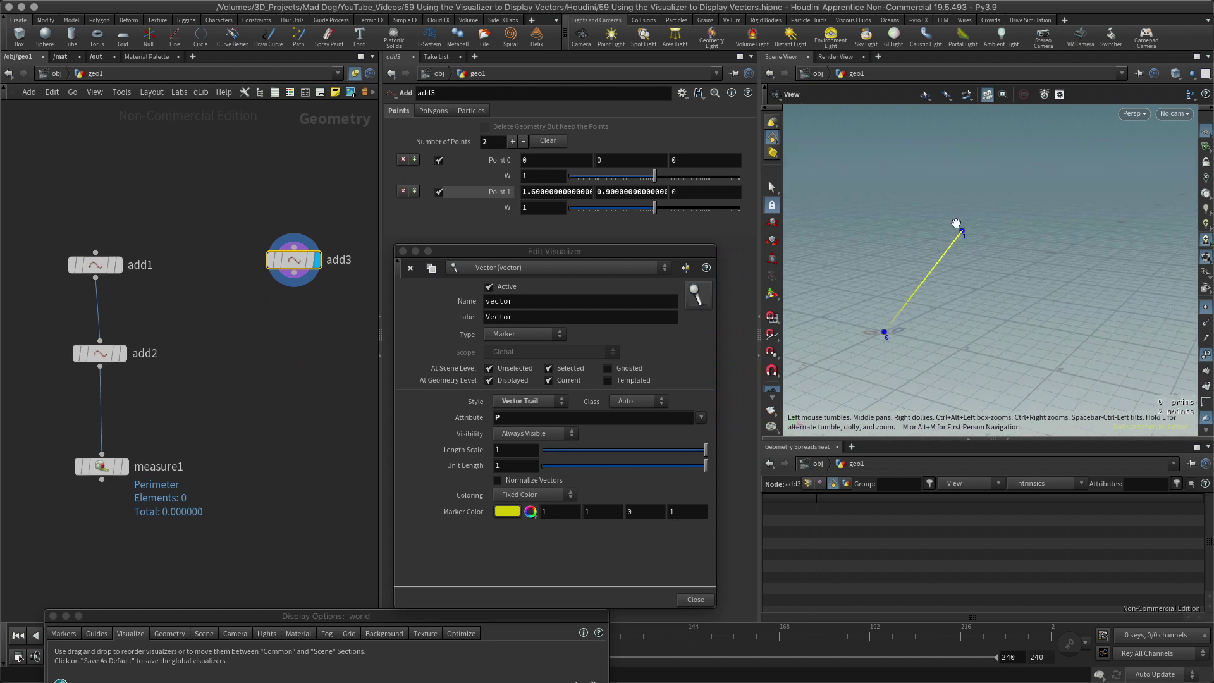
Close the Edit Visualizer window and move the Display Options window up so its visualizer lists are fully accessible.
drag(959, 306, 1044, 244)
drag(974, 316, 1094, 293)
mouse_move(1042, 317)
middle_down()
mouse_move(1067, 345)
mouse_move(1041, 301)
middle_up()
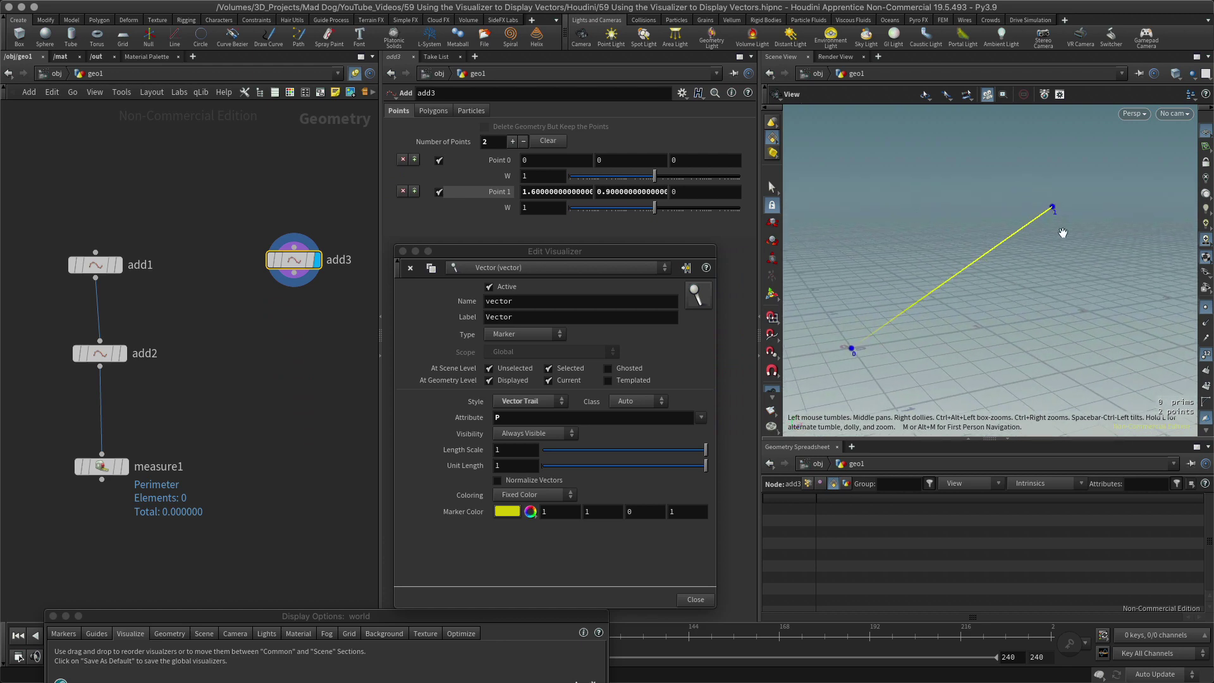
mouse_move(988, 283)
mouse_down()
mouse_move(1076, 296)
mouse_move(991, 288)
mouse_up()
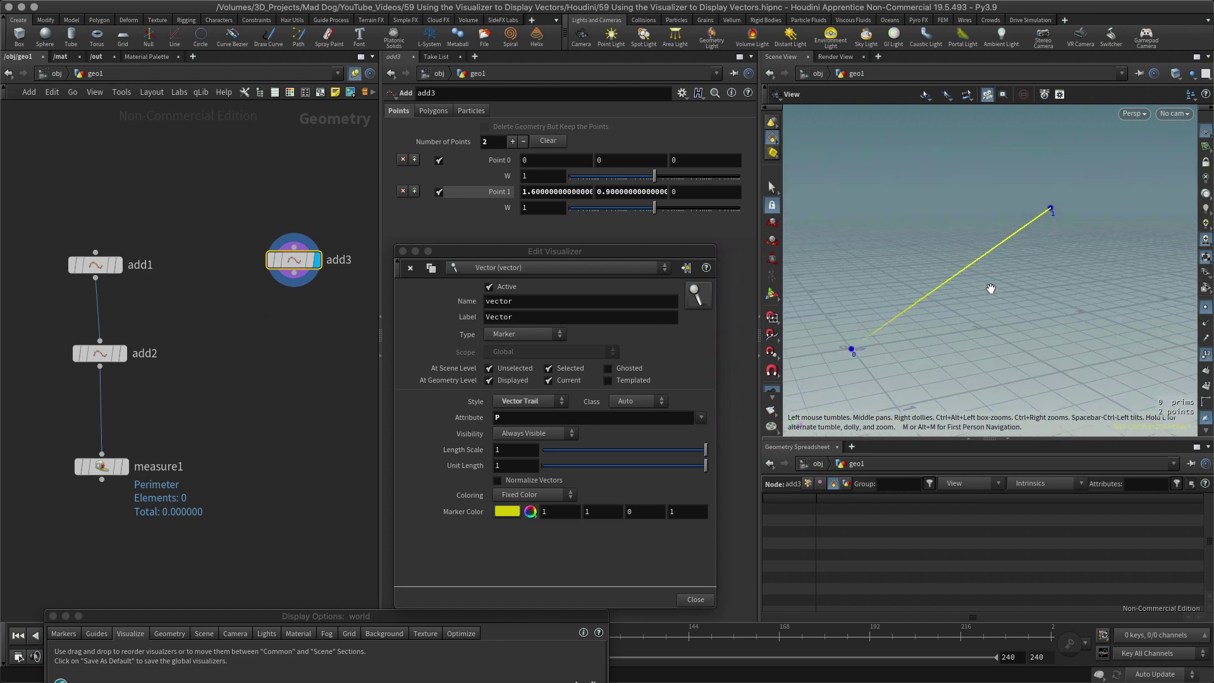
click(403, 250)
drag(462, 618, 525, 218)
Toggle the Vector scene visualizer off and on several times, leave it enabled, and close the Display Options window.
click(129, 411)
click(129, 411)
click(130, 411)
click(130, 411)
click(130, 410)
click(129, 411)
click(130, 410)
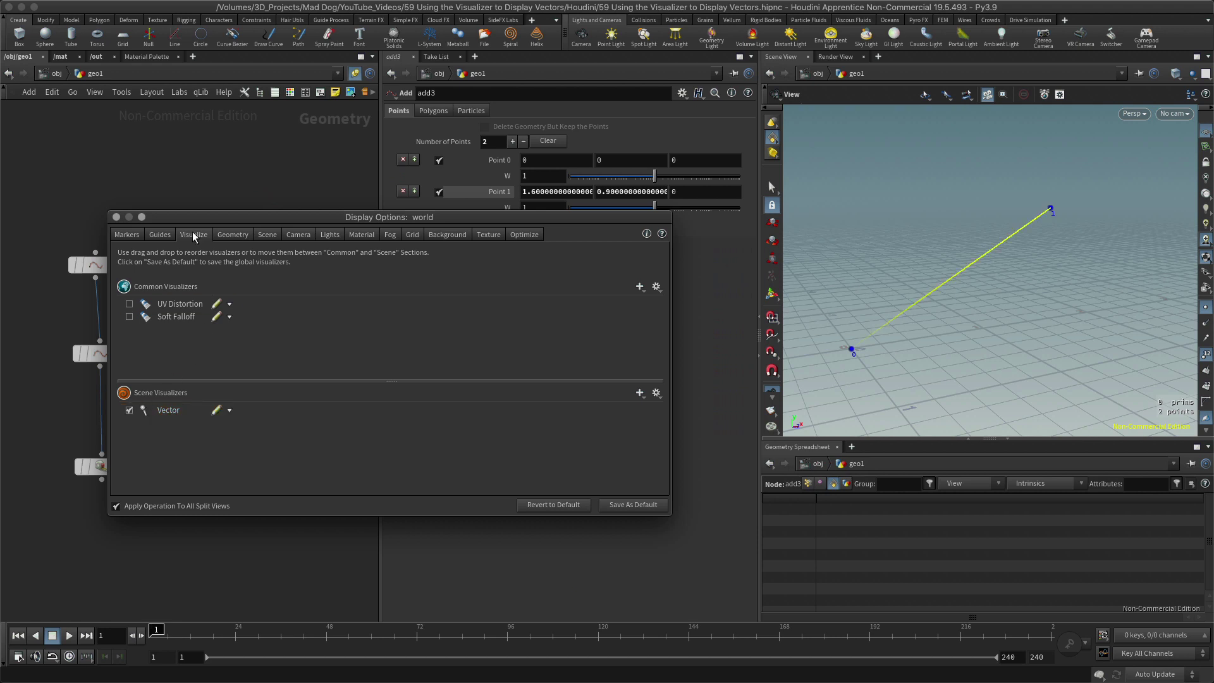
click(117, 216)
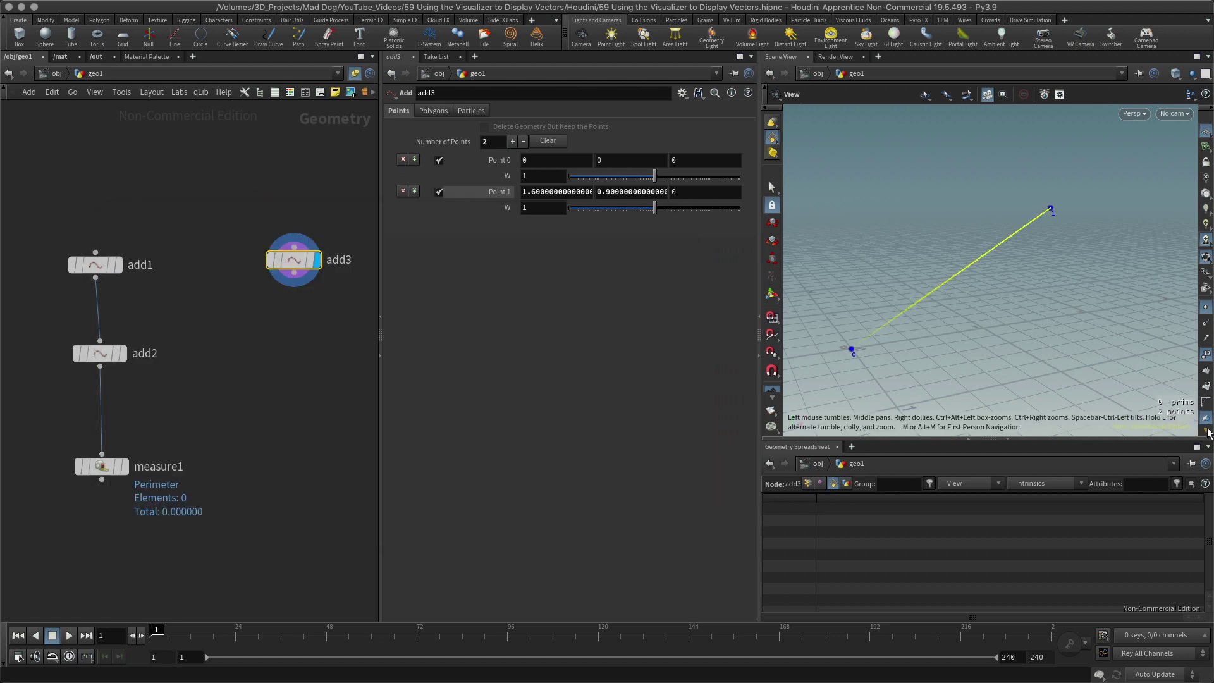
Toggle the viewport's display of visualizers off and on repeatedly, leave it on, and inspect the vector line from several angles.
scroll(1206, 417, down, 5)
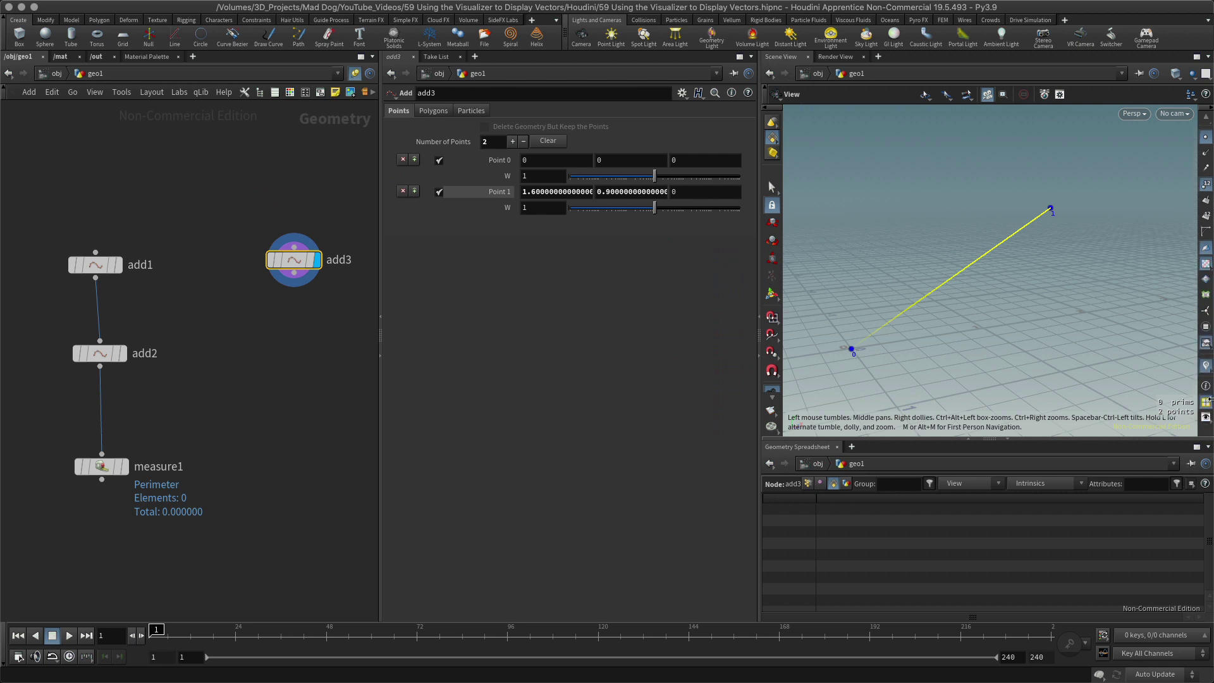
click(1207, 367)
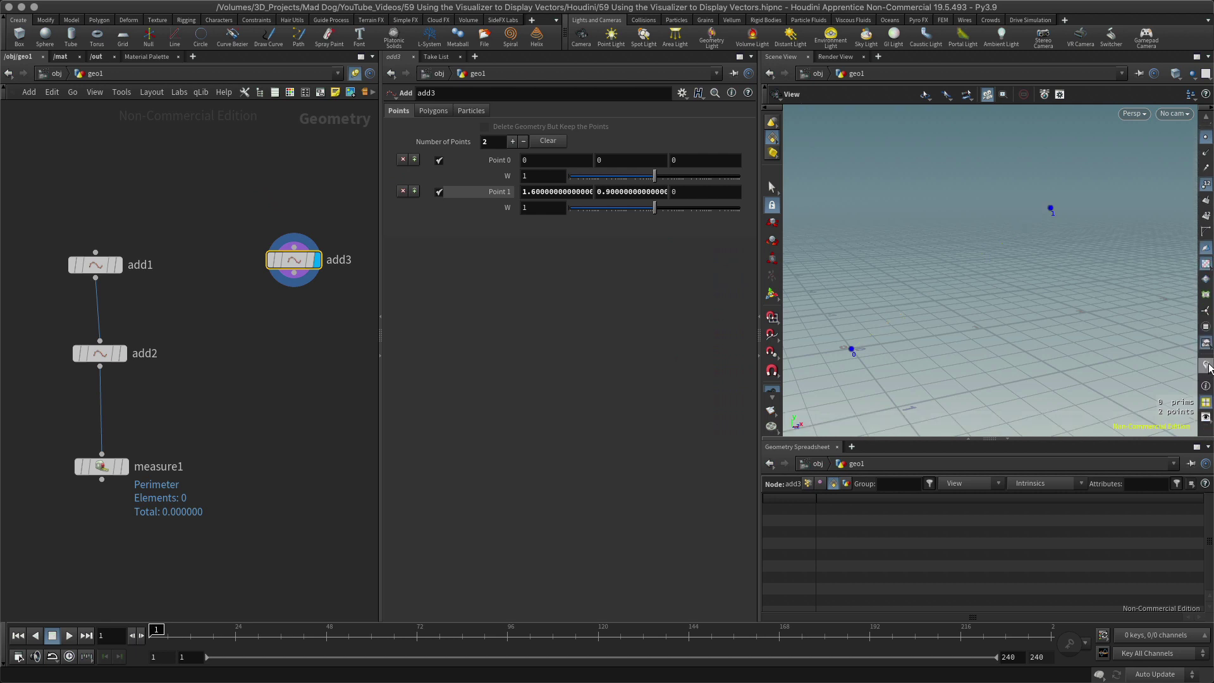
click(1207, 367)
click(1207, 368)
click(1206, 367)
click(1206, 368)
click(1207, 367)
click(1207, 367)
click(1207, 367)
click(1207, 368)
click(1206, 368)
drag(947, 333, 979, 348)
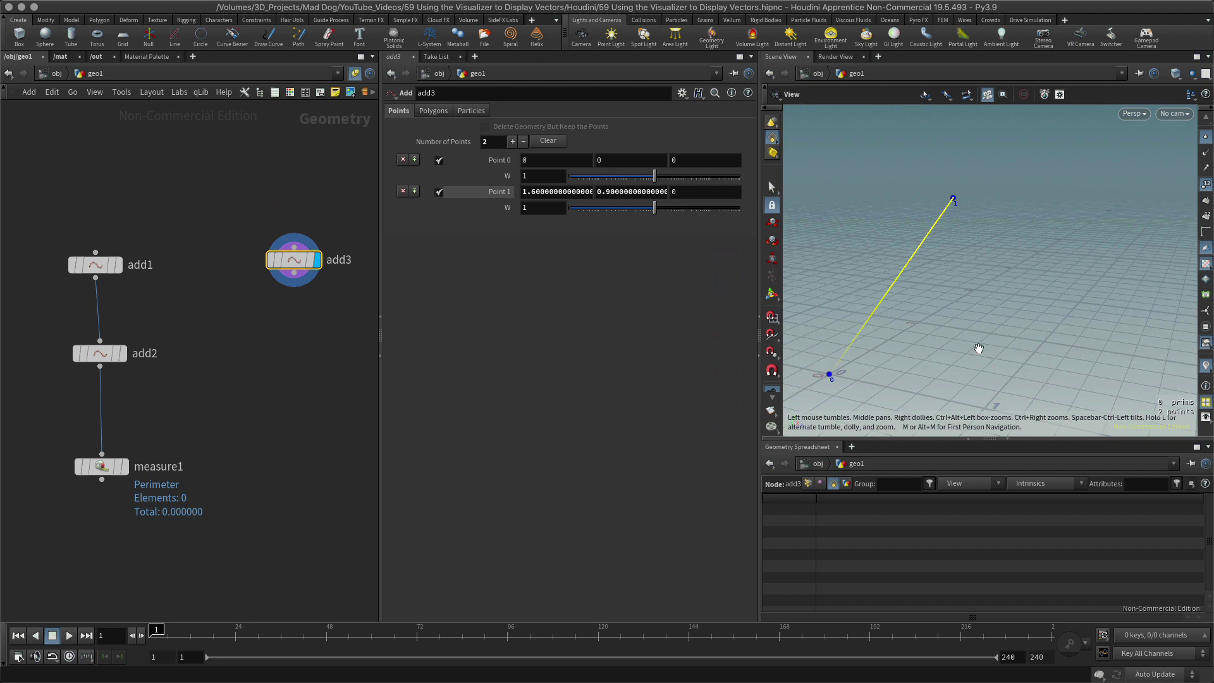
drag(1049, 373, 991, 362)
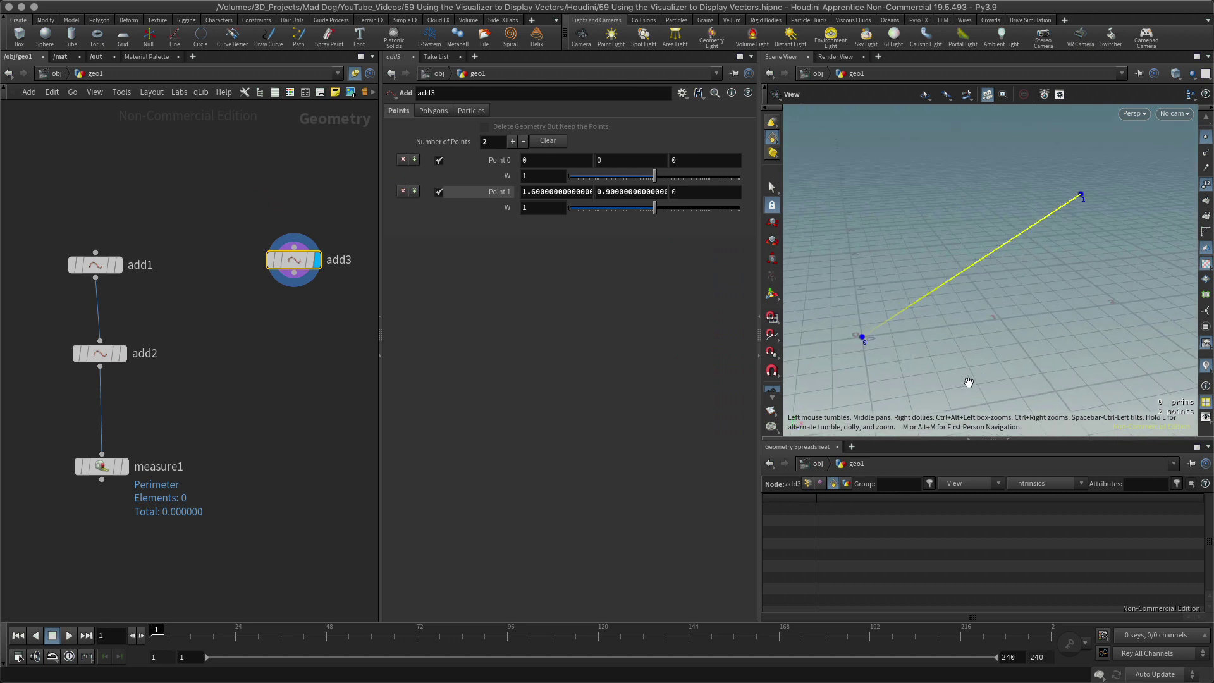